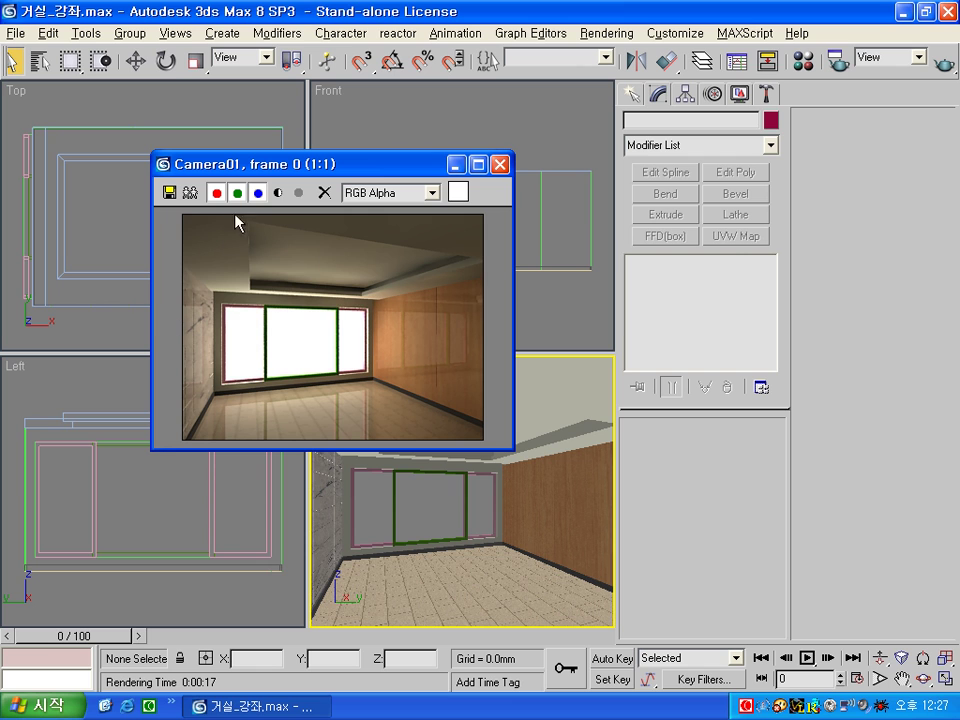
Close the Camera01 rendered frame window so the scene viewports show again.
click(192, 193)
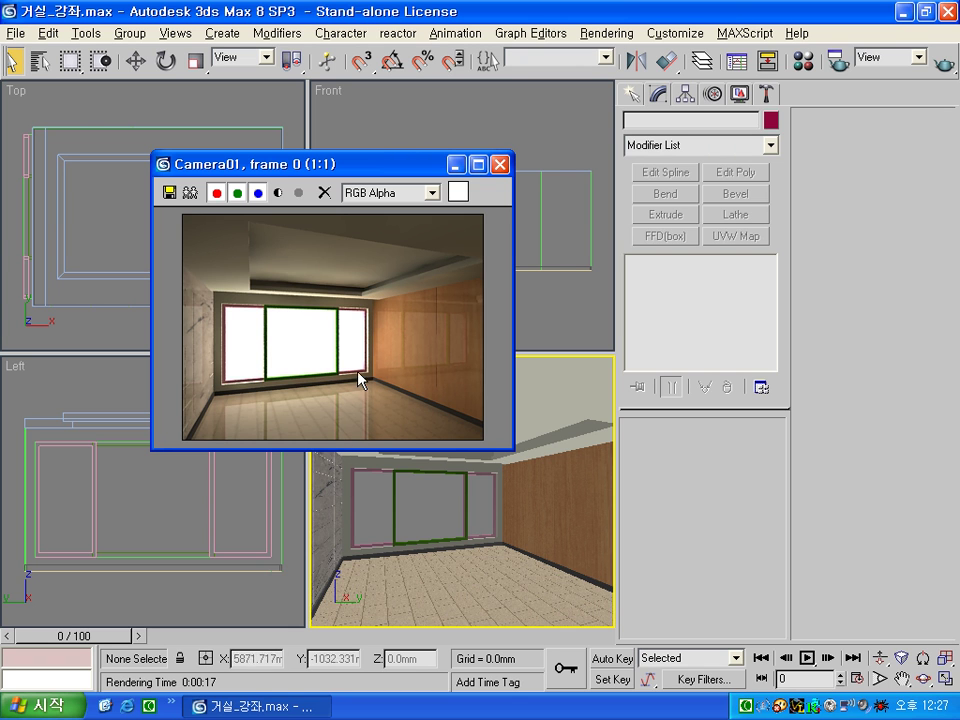
click(499, 167)
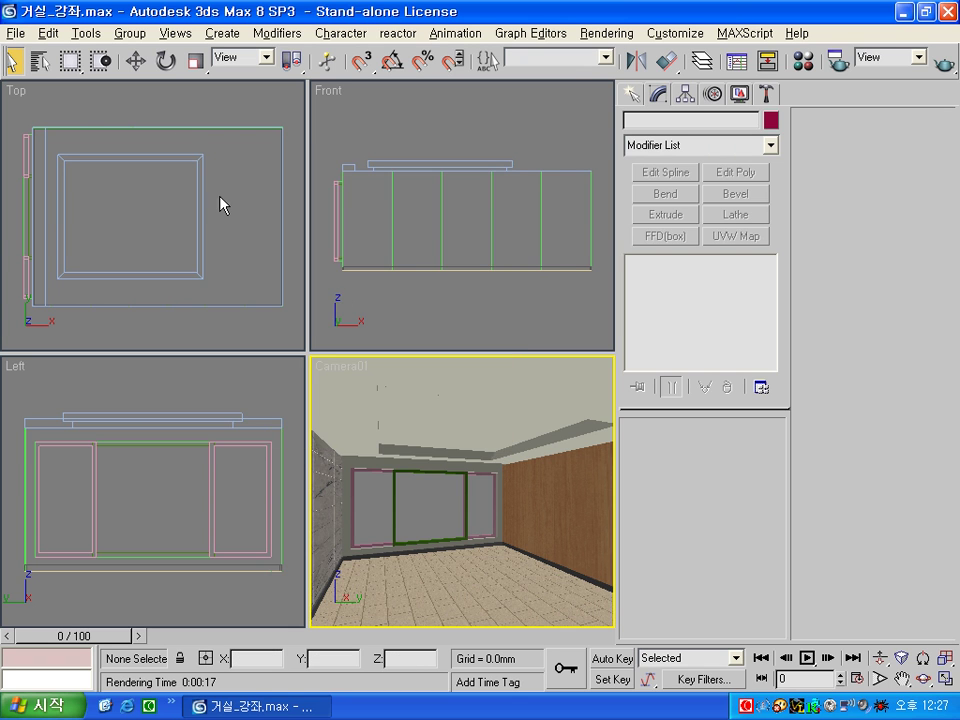
Place a Target Direct light in the Front view, aimed down into the room.
click(192, 113)
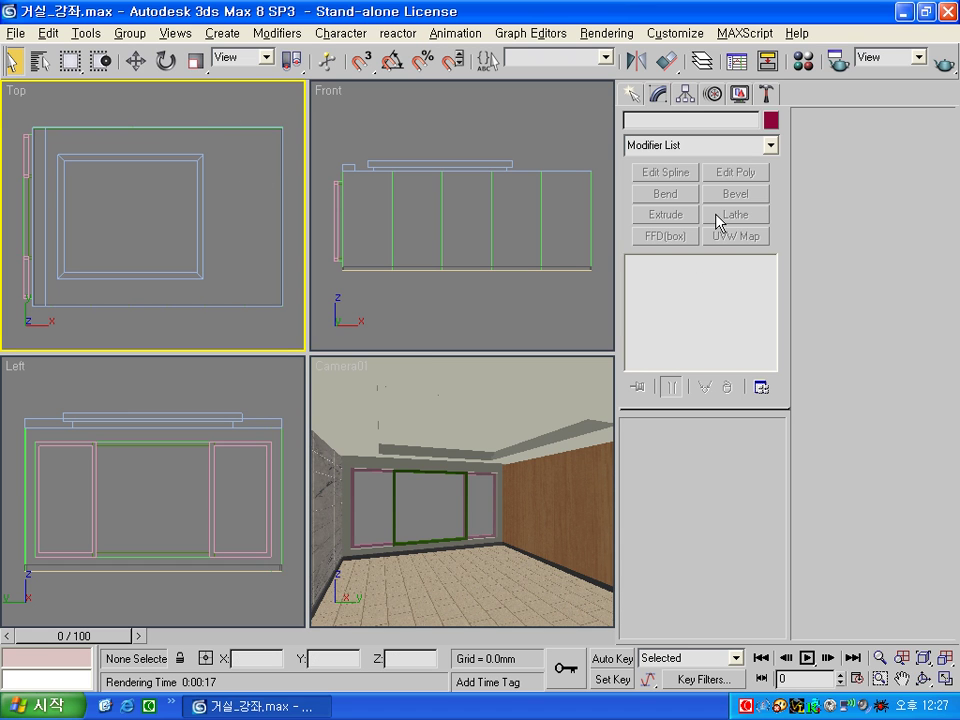
click(425, 240)
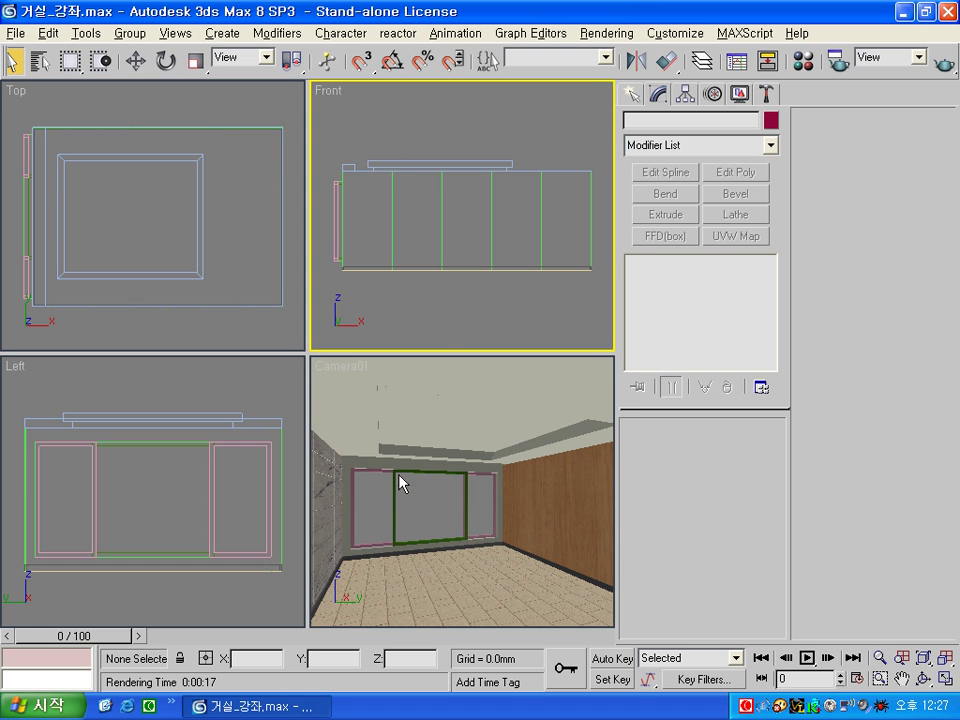
scroll(463, 138, down, 4)
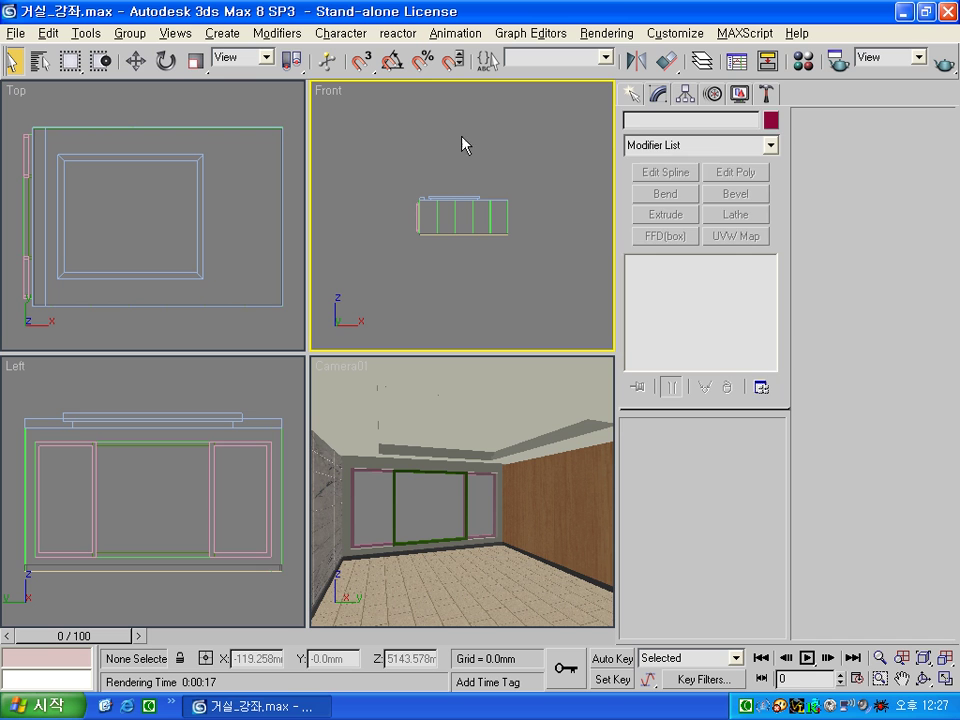
click(632, 94)
click(679, 125)
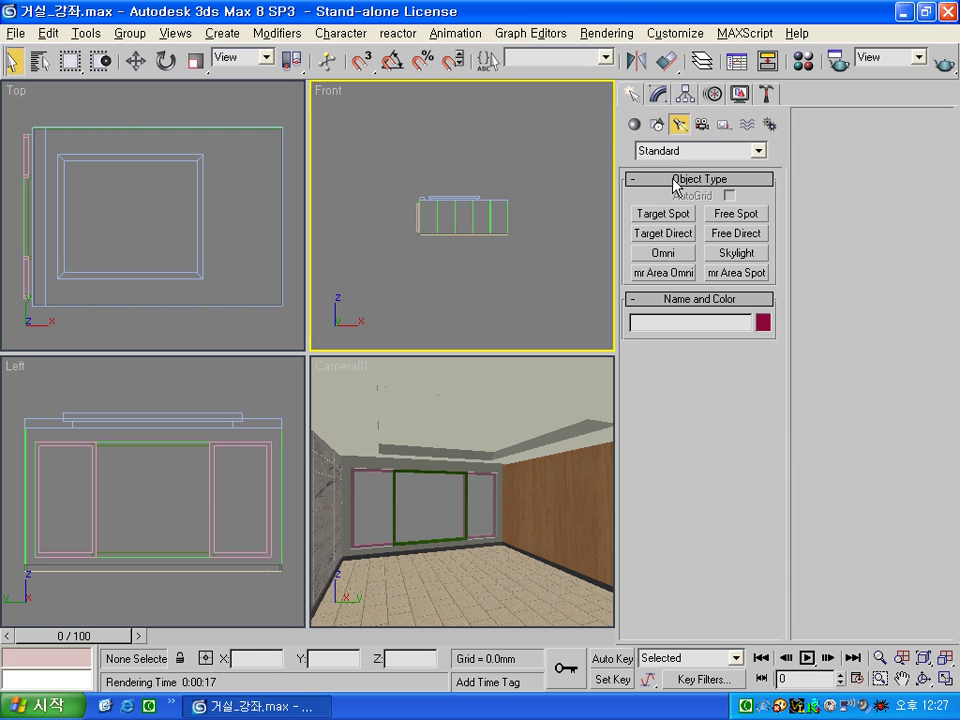
click(667, 234)
mouse_move(337, 118)
mouse_down()
mouse_move(351, 154)
mouse_move(440, 228)
mouse_move(449, 248)
mouse_up()
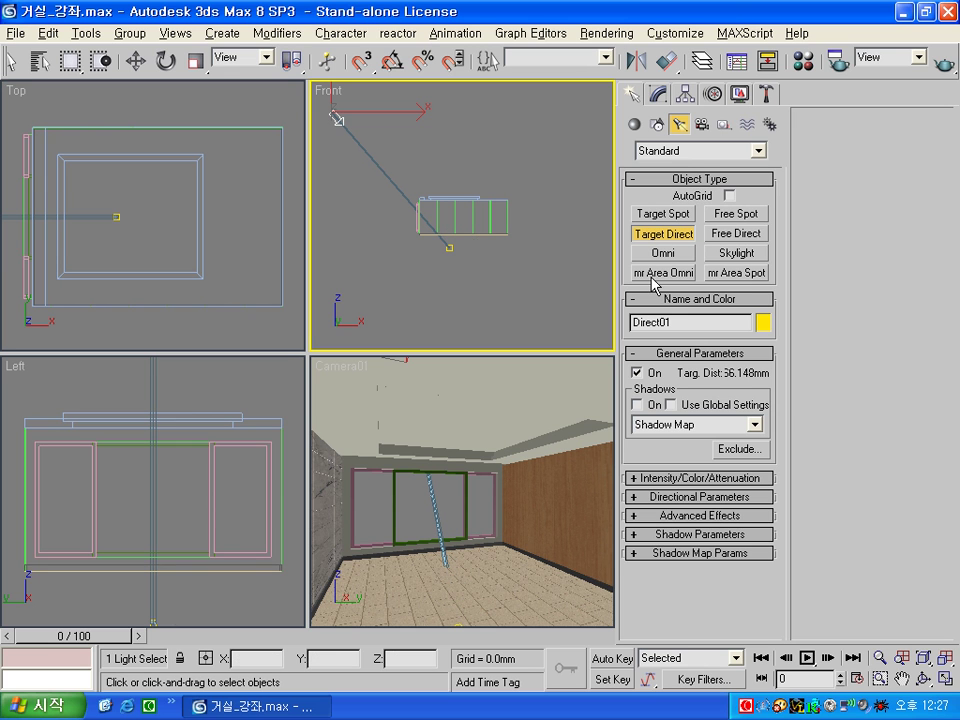
Give the direct light a 2000mm hotspot and a rectangular beam.
click(690, 496)
double_click(750, 553)
text(2000)
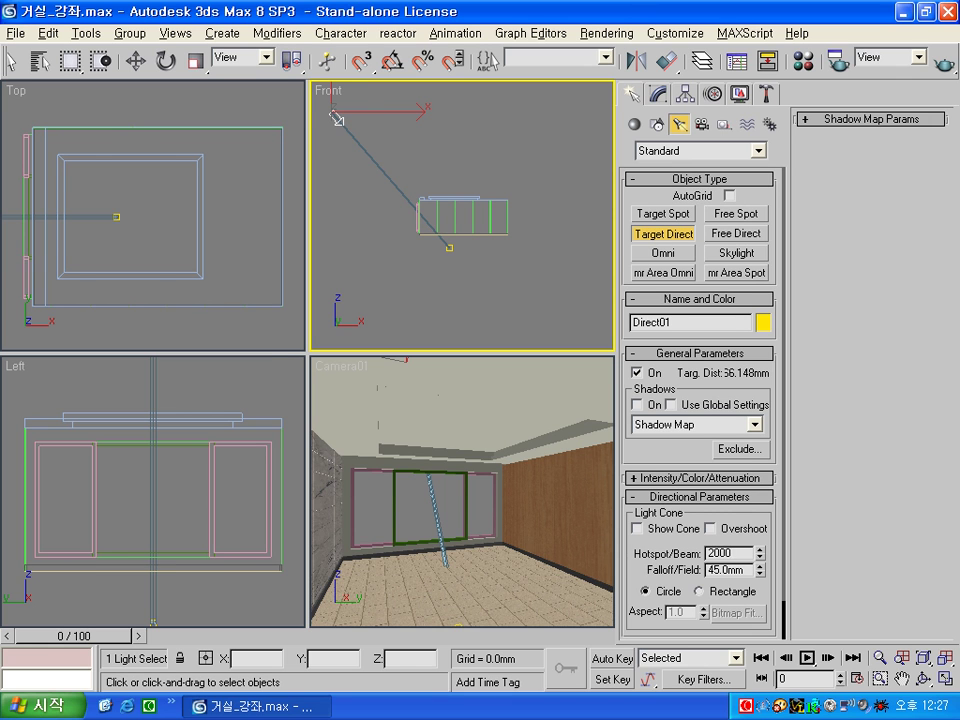
key(Return)
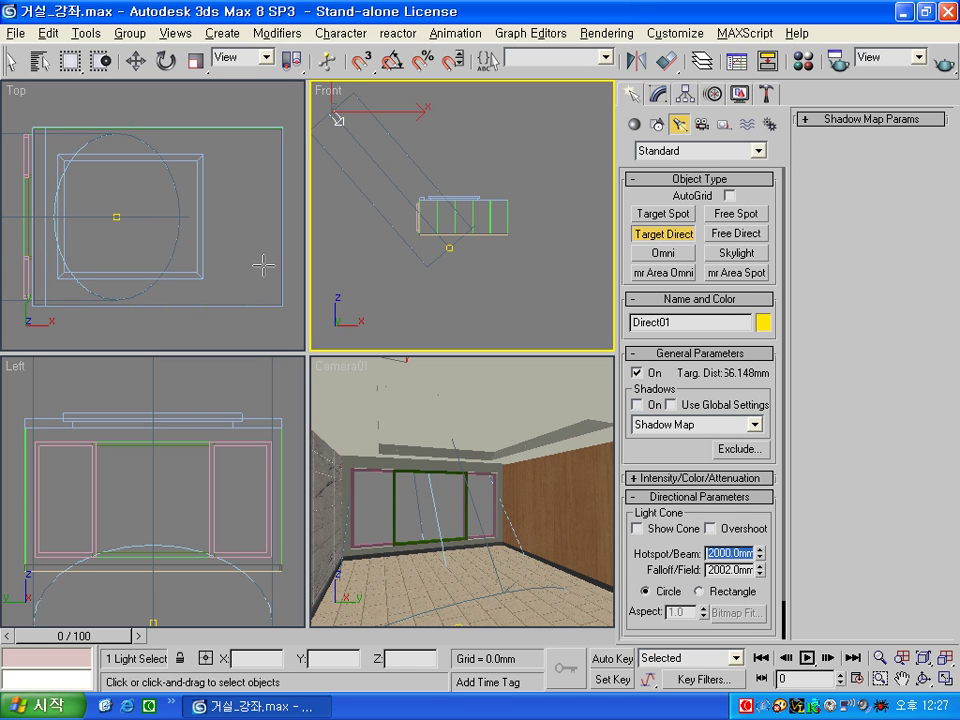
click(713, 594)
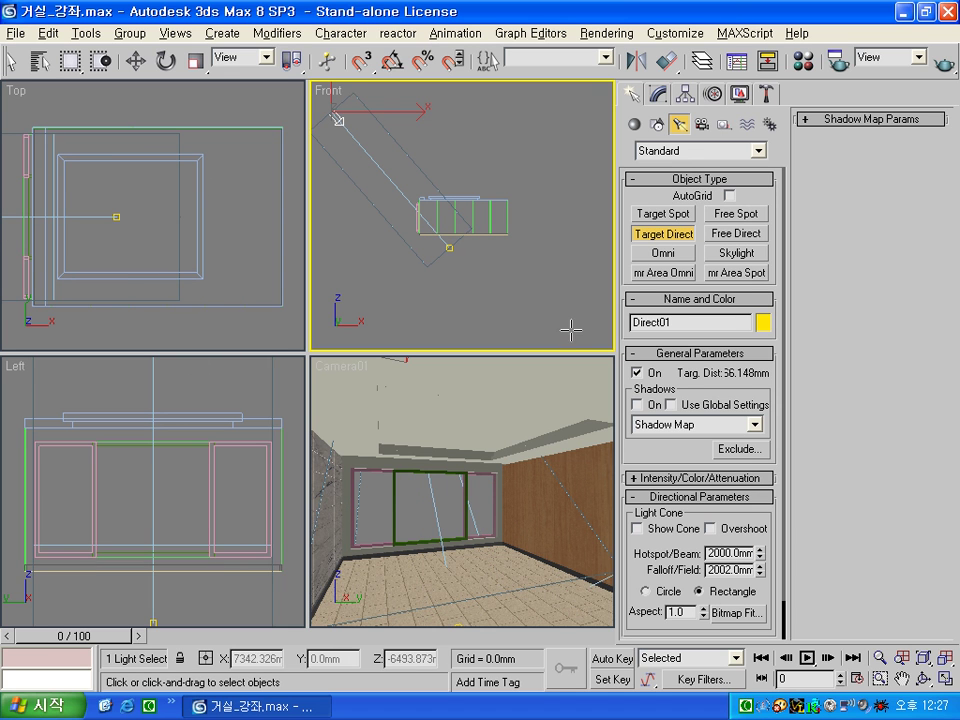
Turn on shadows for the direct light and set the type to Area Shadows.
click(637, 404)
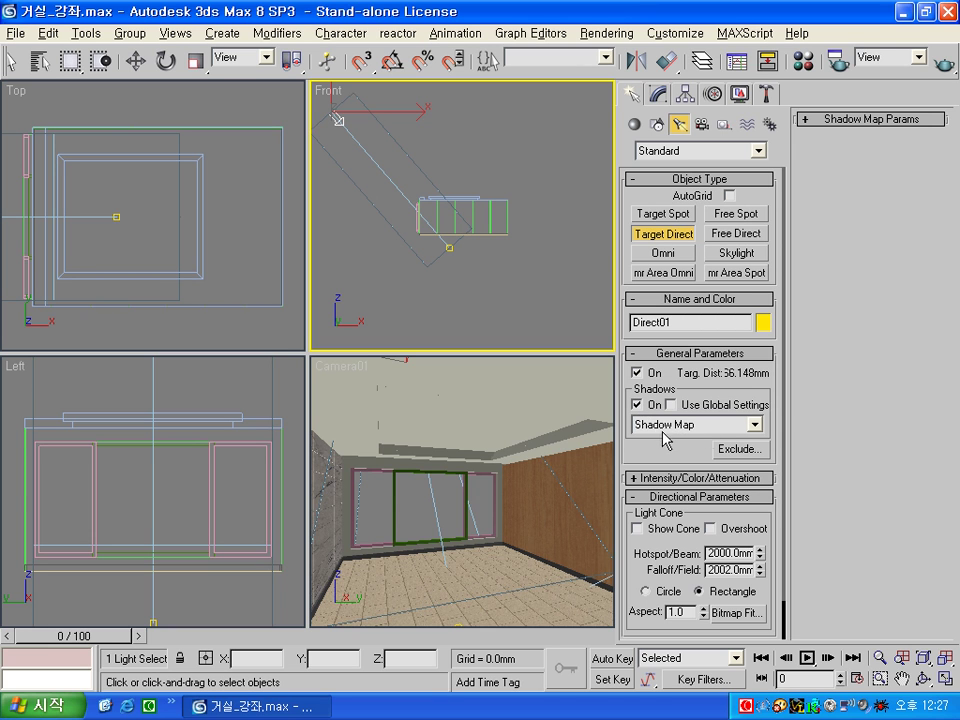
click(869, 120)
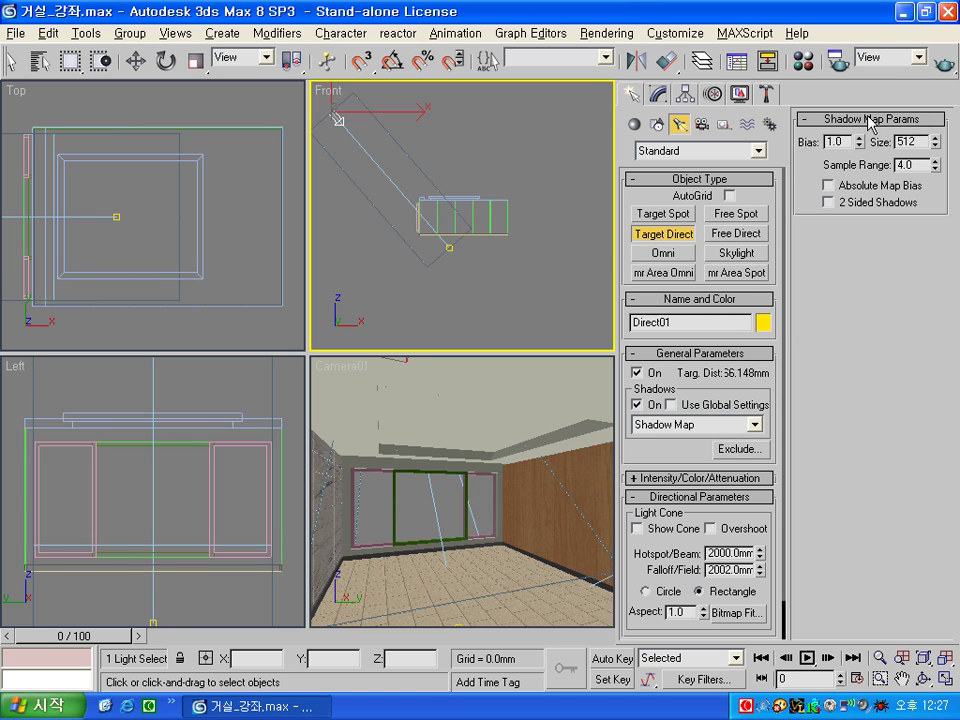
click(700, 424)
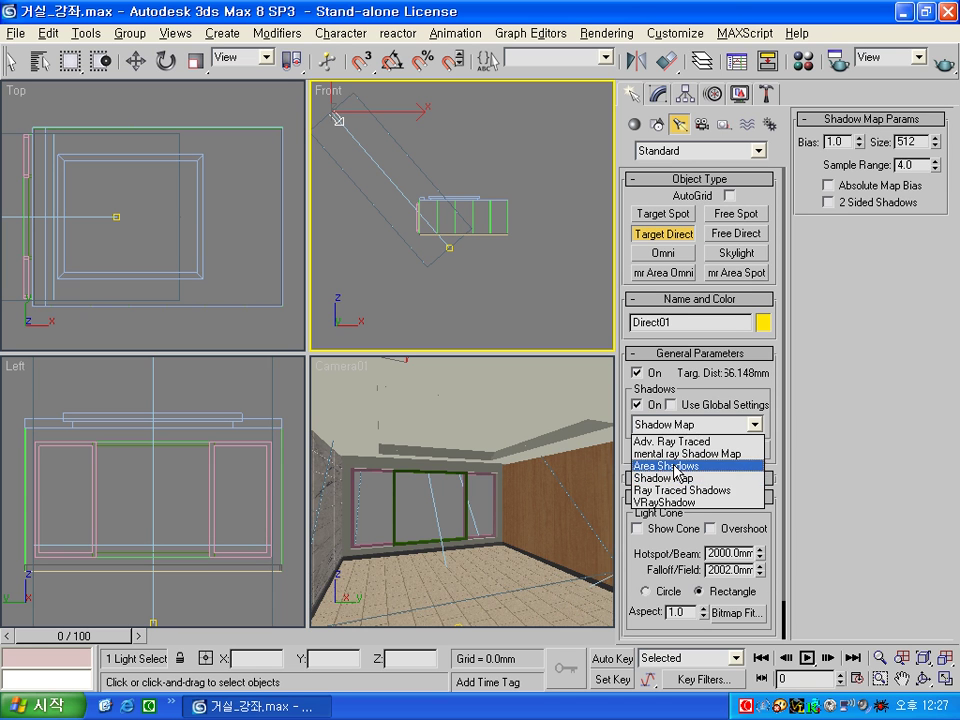
click(674, 466)
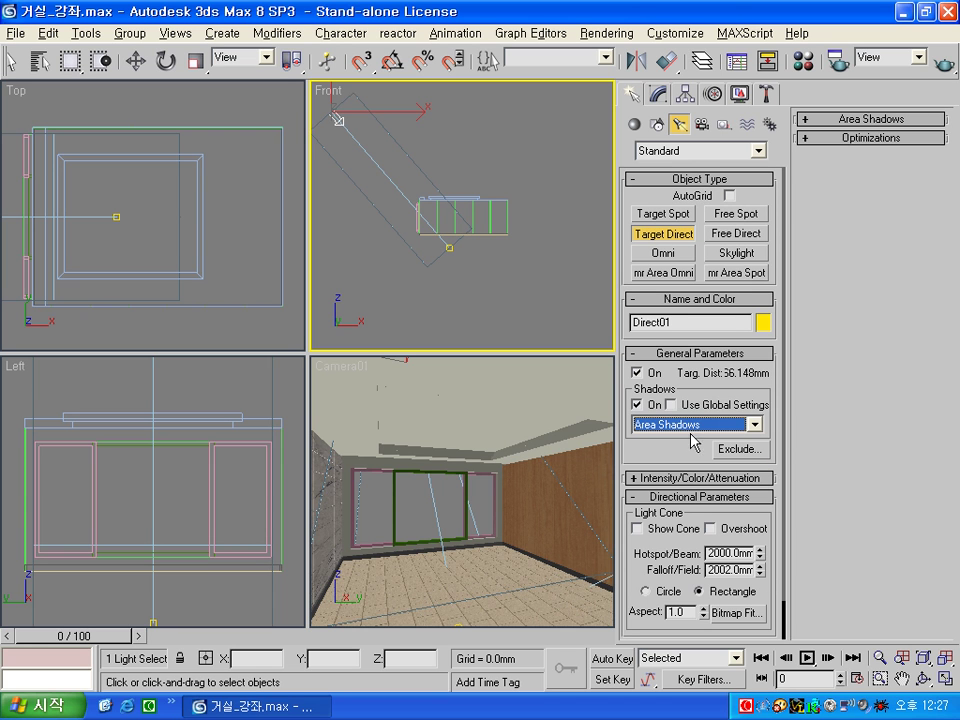
click(825, 120)
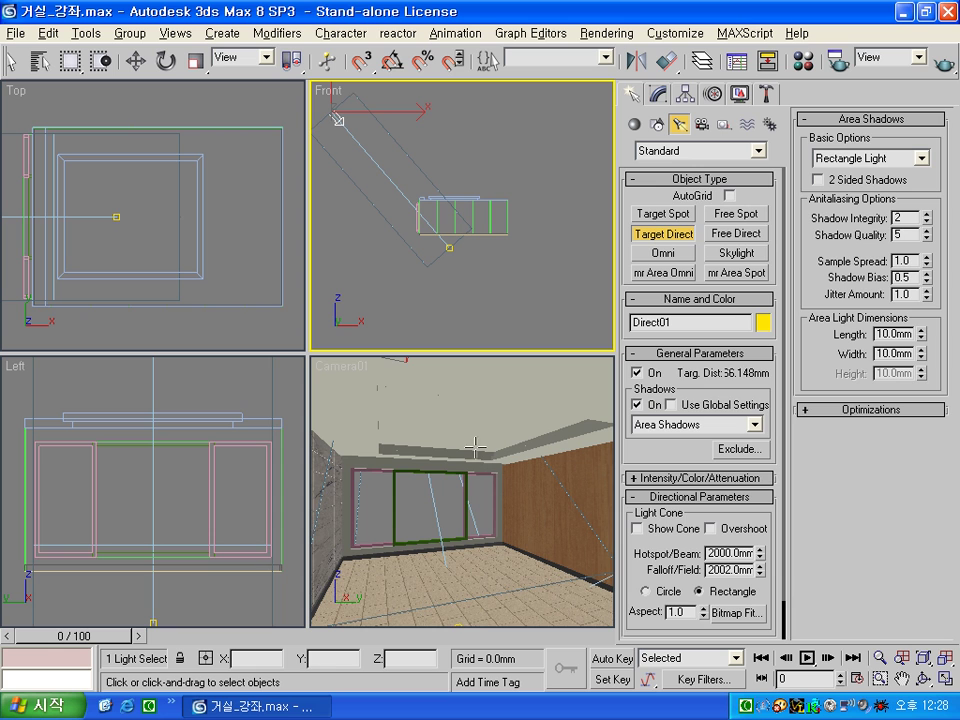
Draw a VRayLight plane spanning the room in the Top view.
right_click(546, 246)
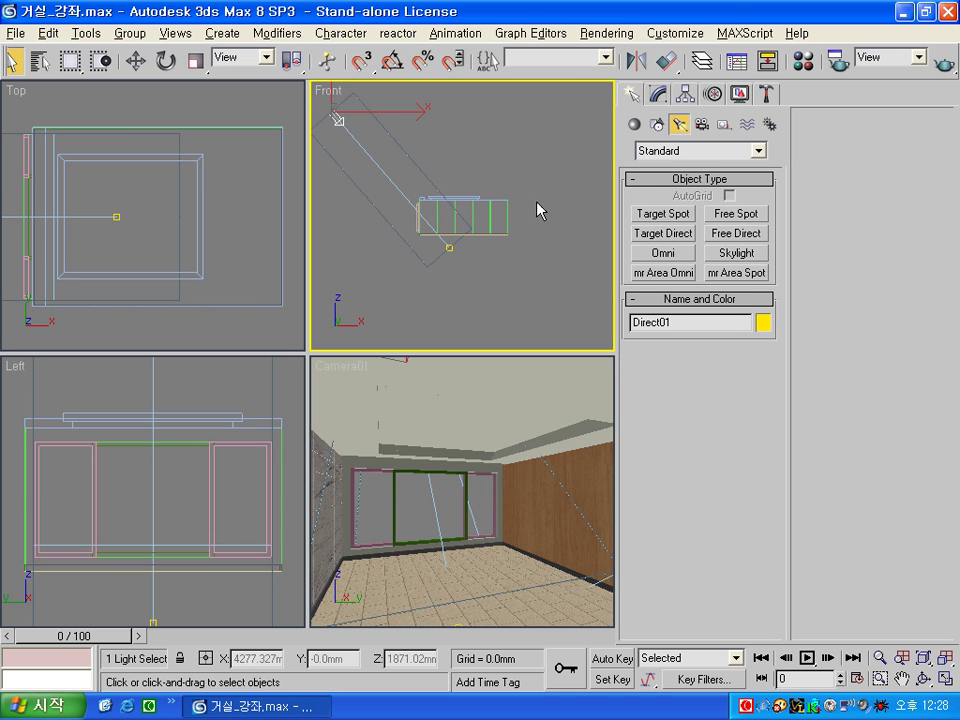
click(249, 113)
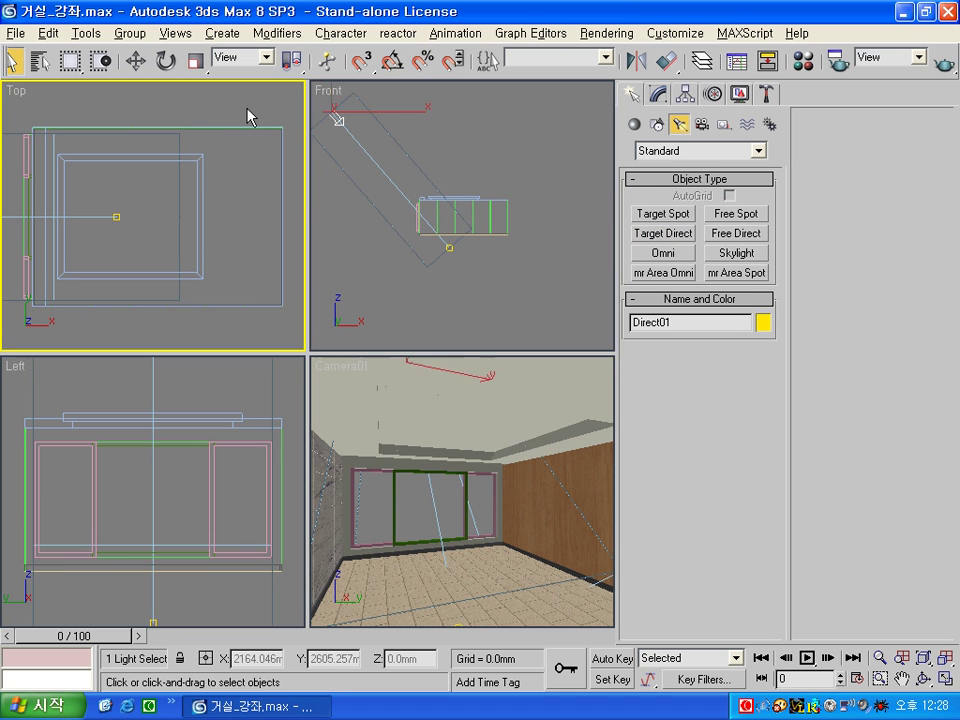
click(660, 150)
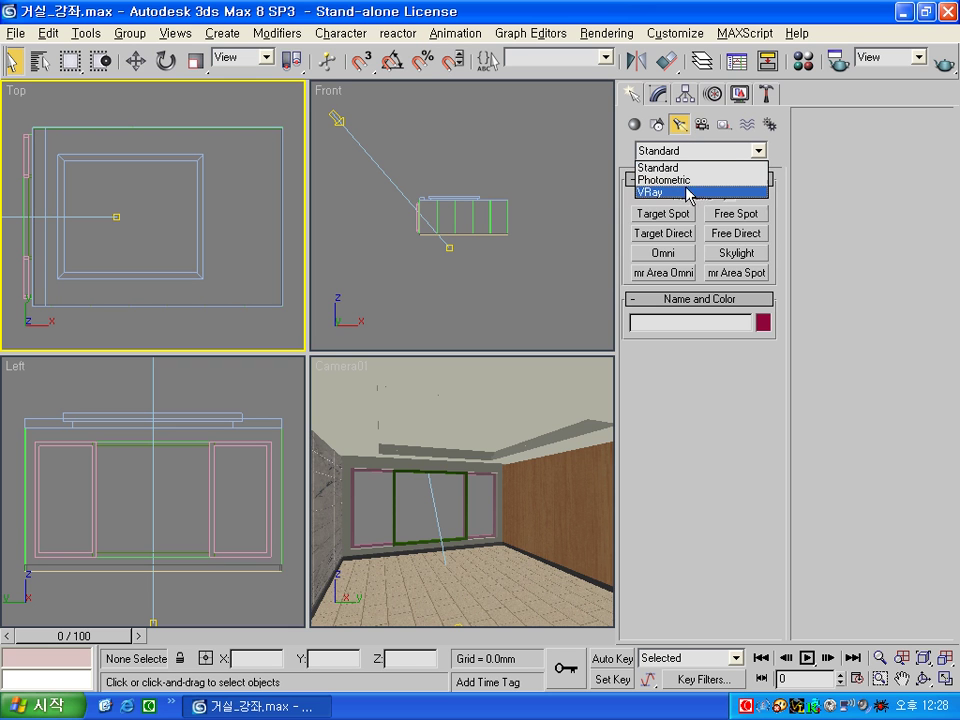
click(676, 192)
click(664, 214)
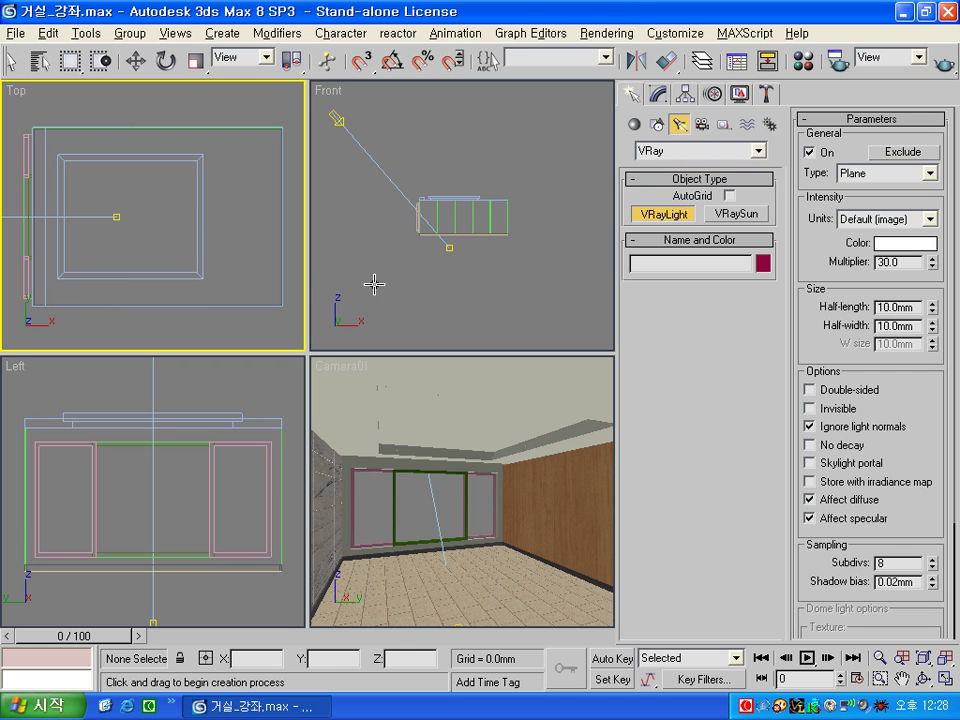
mouse_move(19, 311)
mouse_down()
mouse_move(147, 178)
mouse_move(302, 125)
mouse_up()
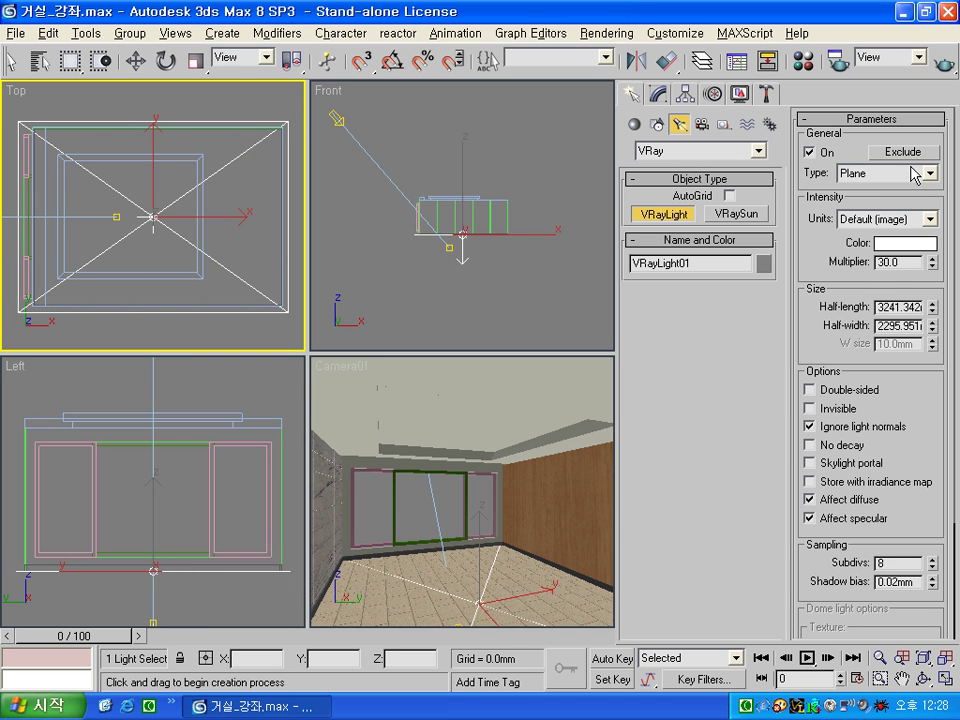
Set the VRay light's multiplier to 1 and make it invisible.
drag(909, 265, 803, 272)
text(1)
click(849, 409)
right_click(419, 144)
Move the VRay light up in the Front view to ceiling height, about 2752mm.
right_click(510, 170)
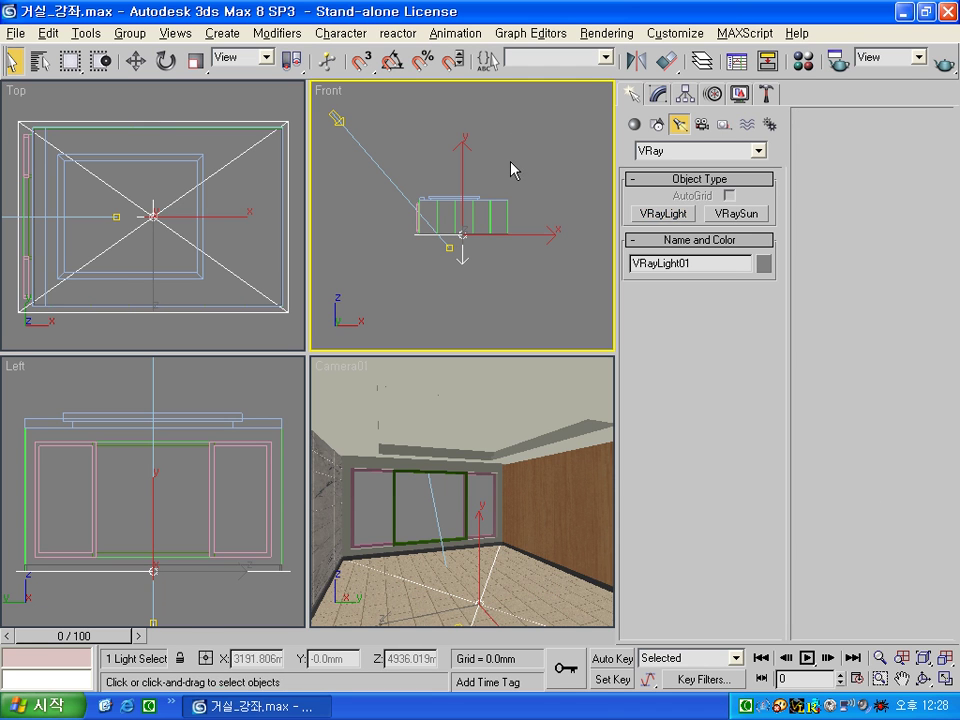
click(135, 61)
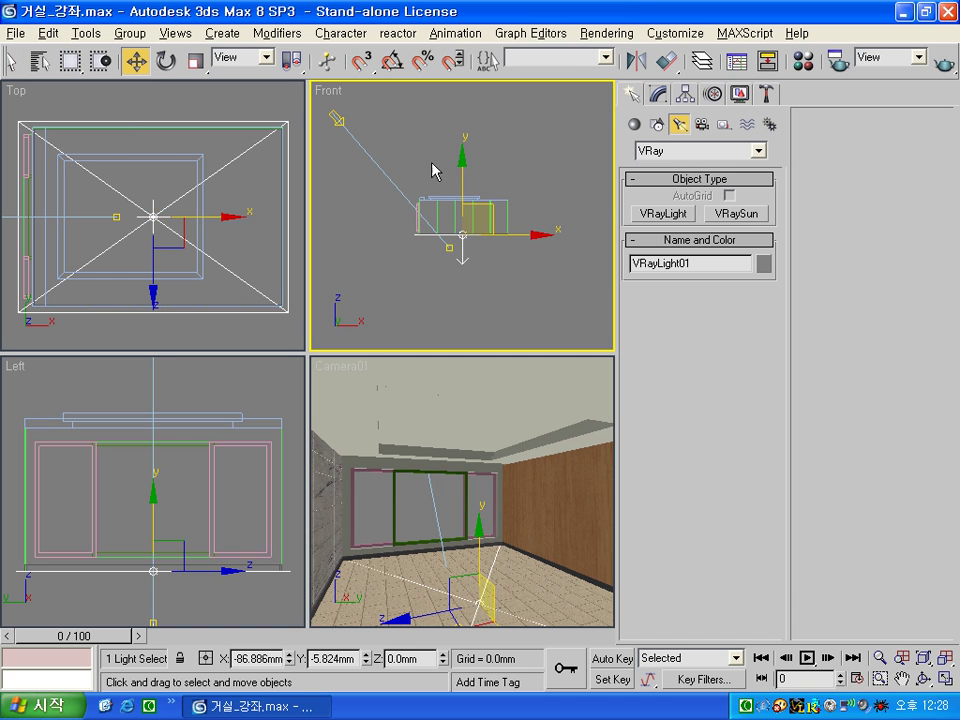
drag(463, 152, 469, 122)
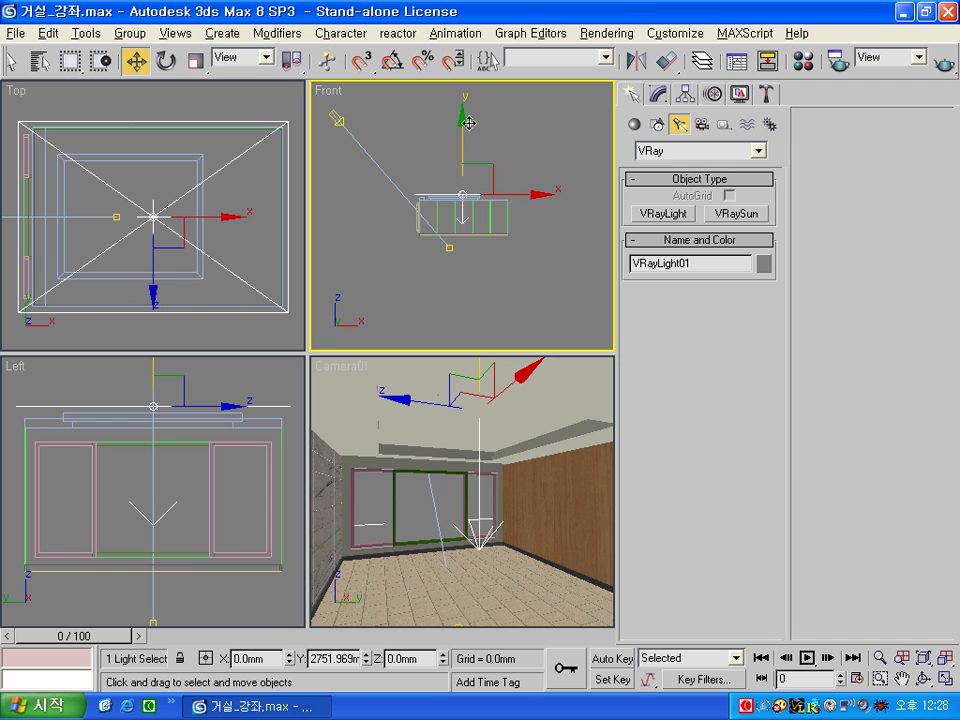
drag(469, 122, 471, 122)
Maximize the Front view and Shift-drag a copy of the light down to floor level.
key(alt+w)
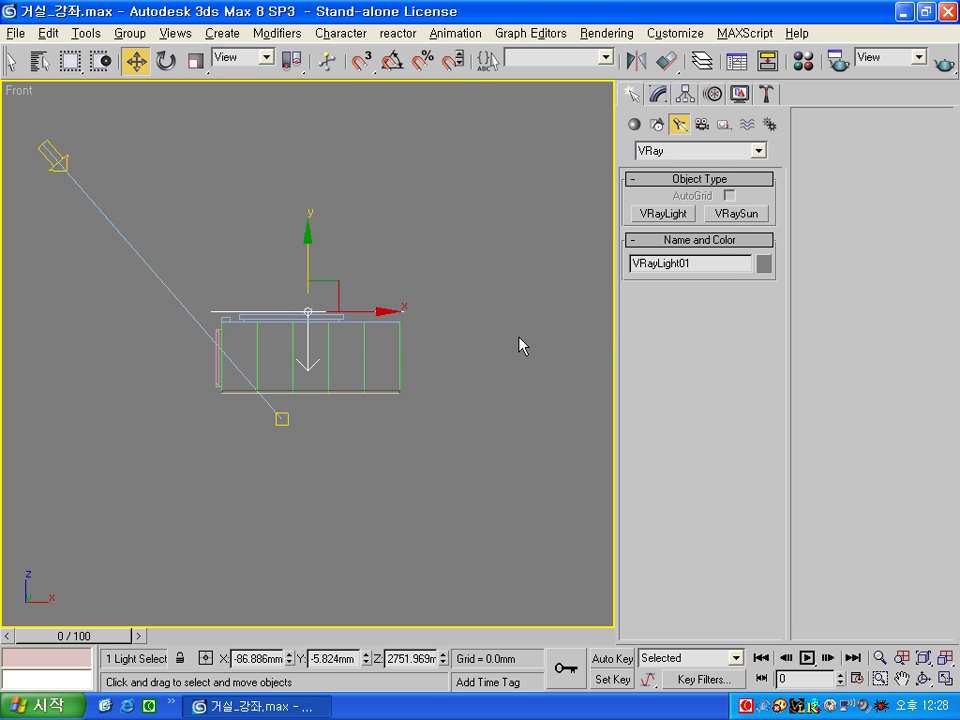
click(459, 418)
scroll(459, 418, up, 2)
scroll(450, 332, up, 3)
scroll(336, 266, down, 1)
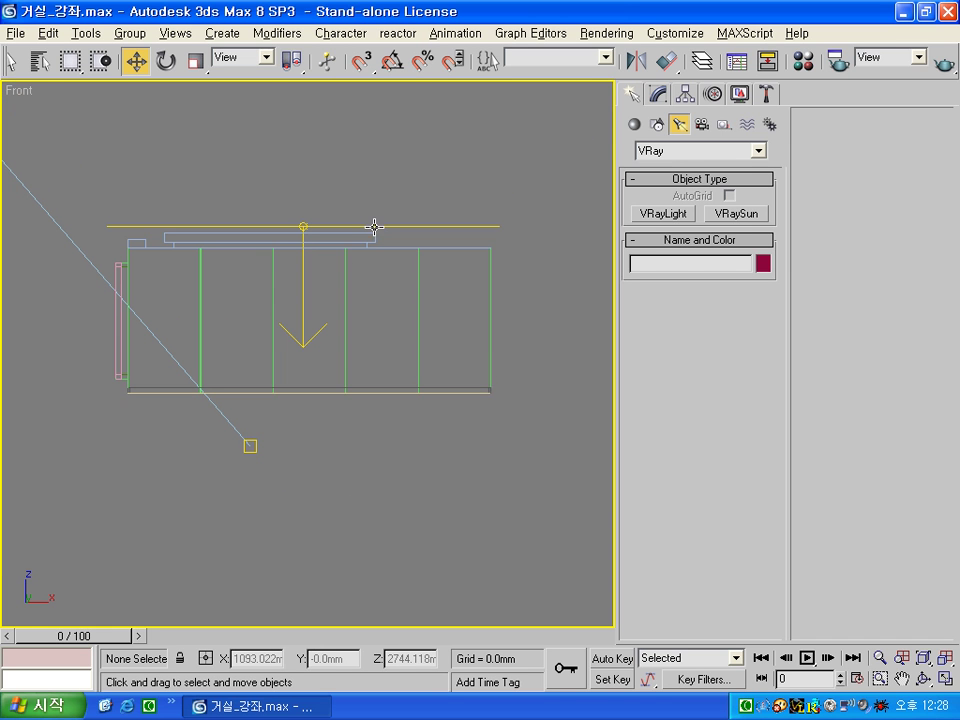
click(375, 225)
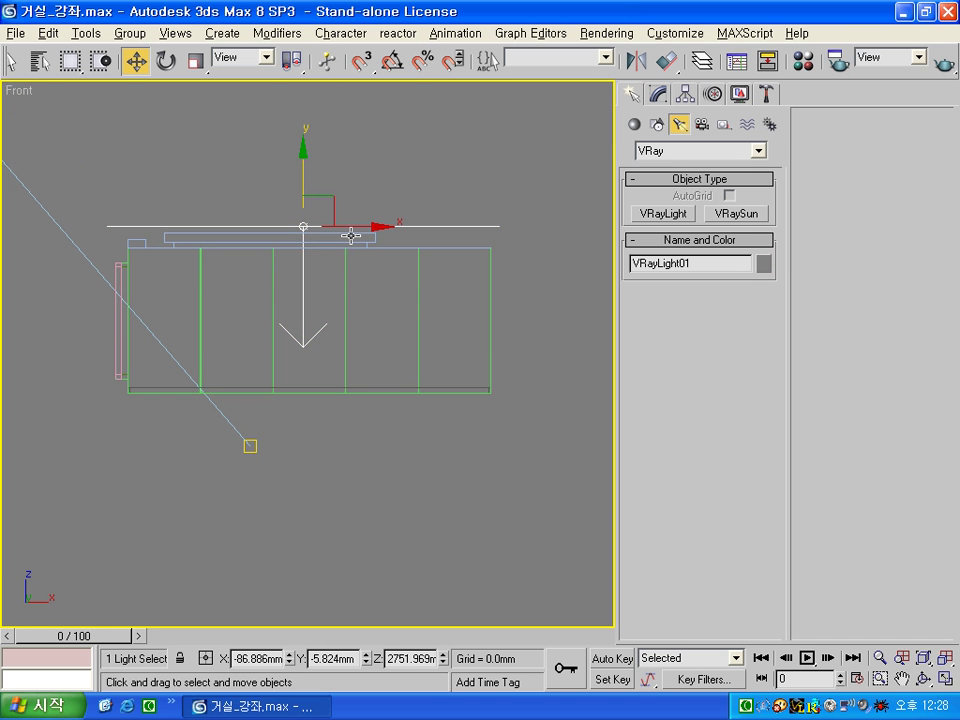
mouse_move(305, 180)
shift+mouse_down()
mouse_move(297, 363)
mouse_move(304, 350)
shift+mouse_up()
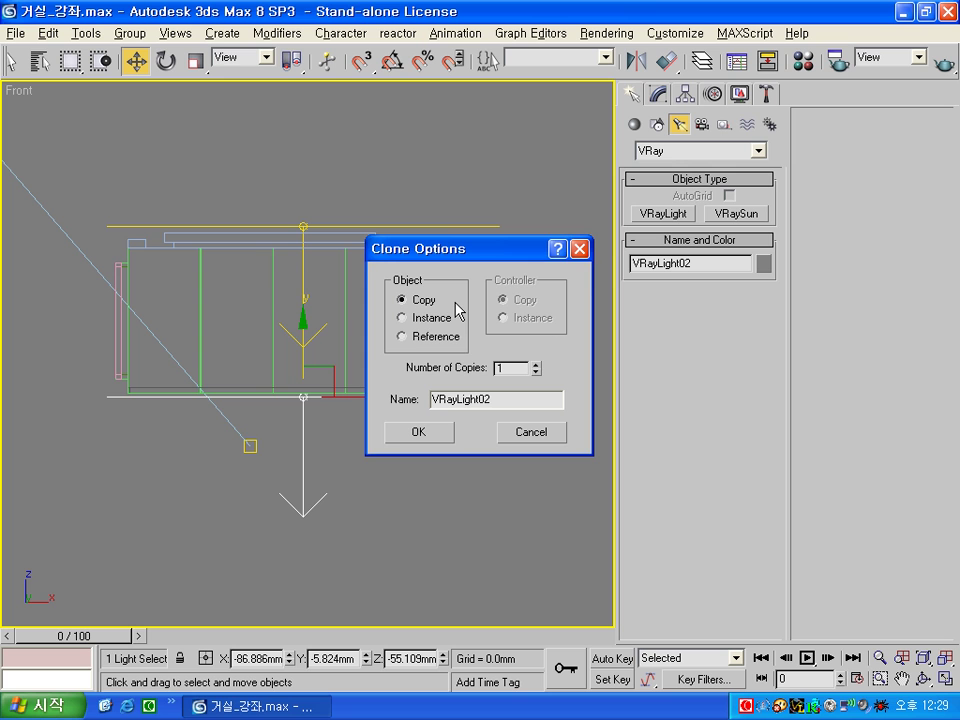
Confirm one Copy named VRayLight02 and rotate it 180° with the Rotate Transform Type-In.
click(410, 432)
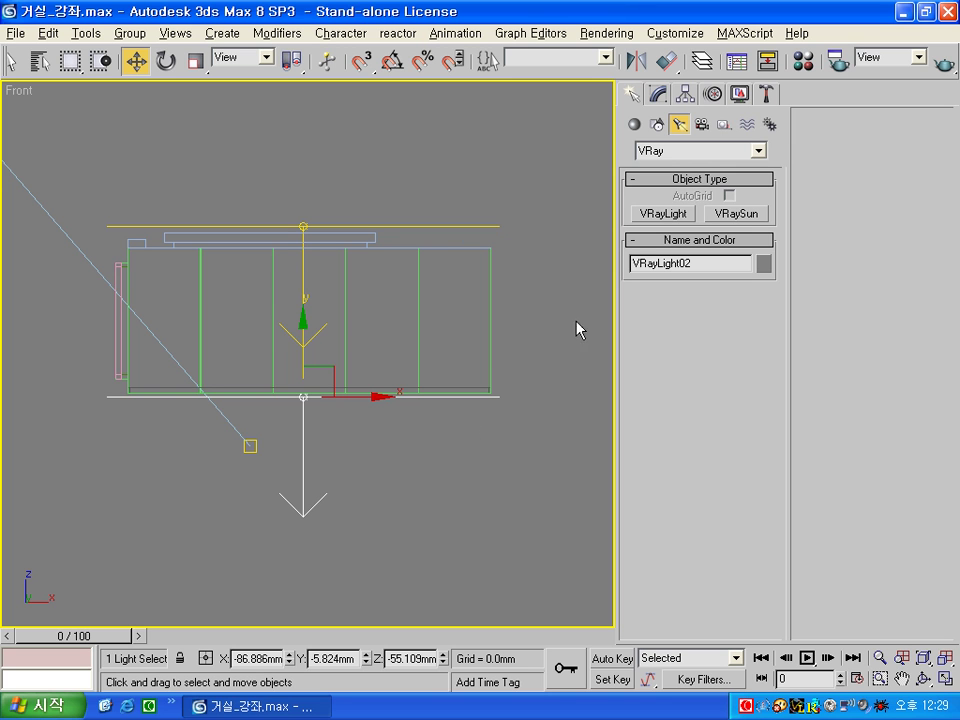
click(168, 63)
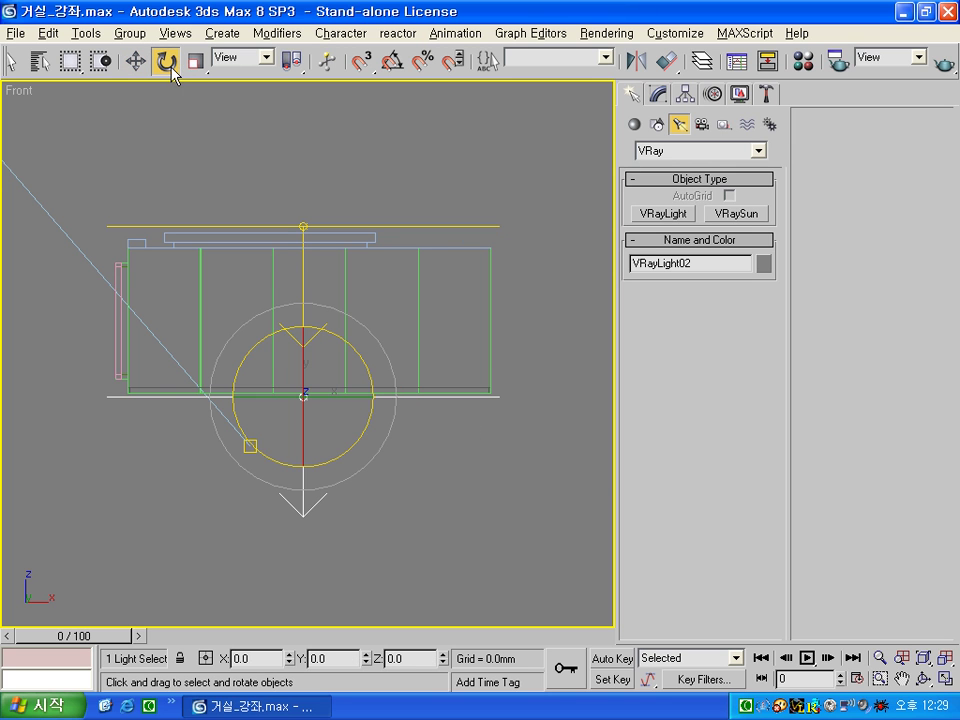
right_click(171, 68)
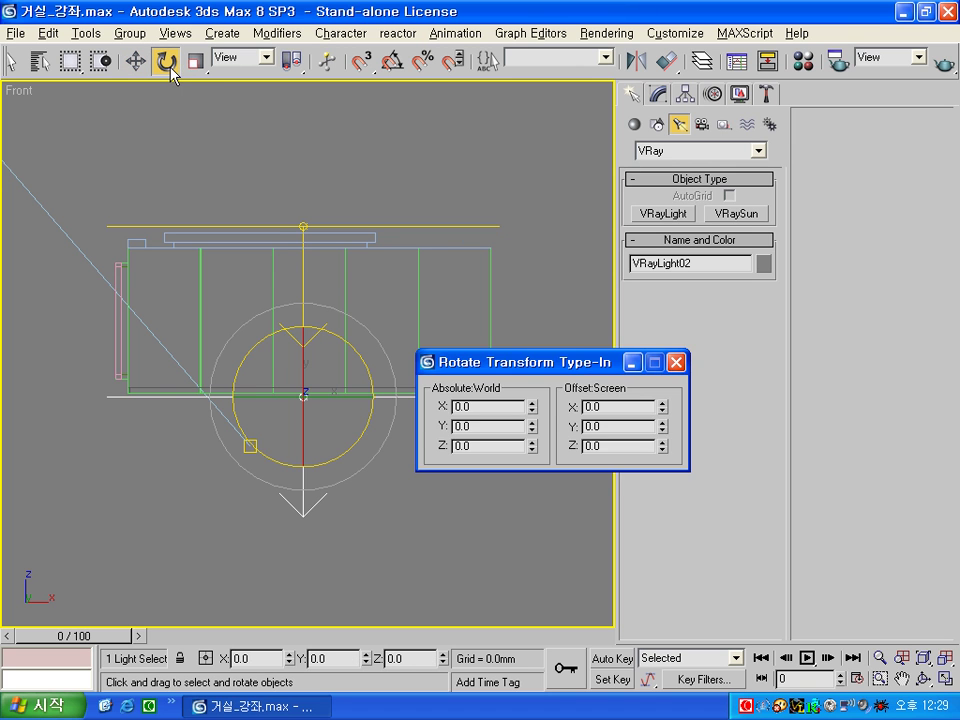
double_click(490, 447)
text(180)
key(Return)
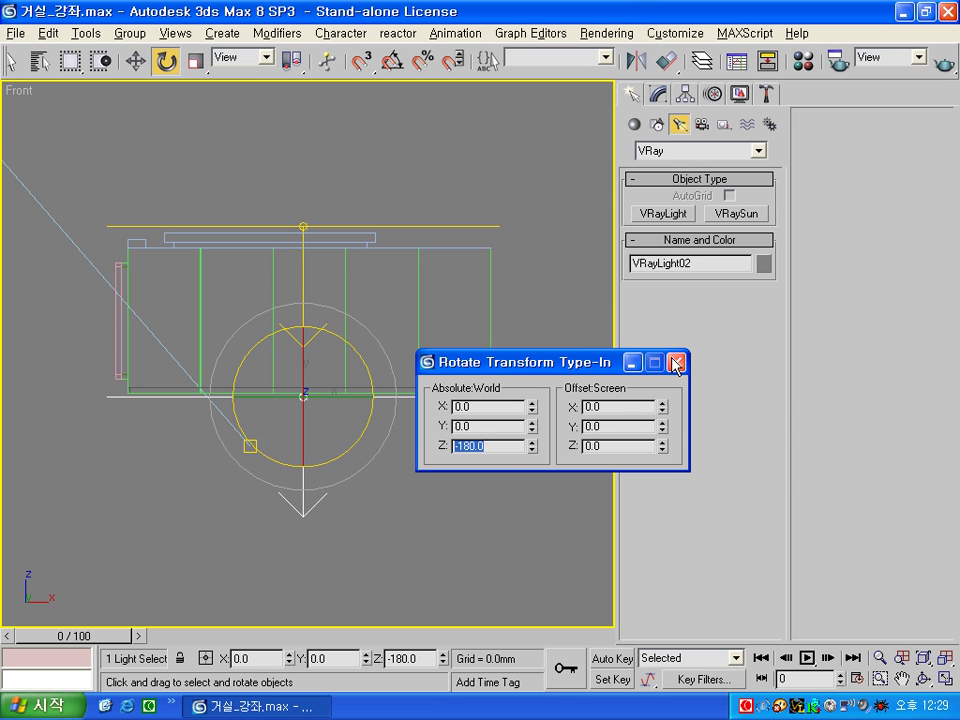
text(0)
key(Return)
text(18)
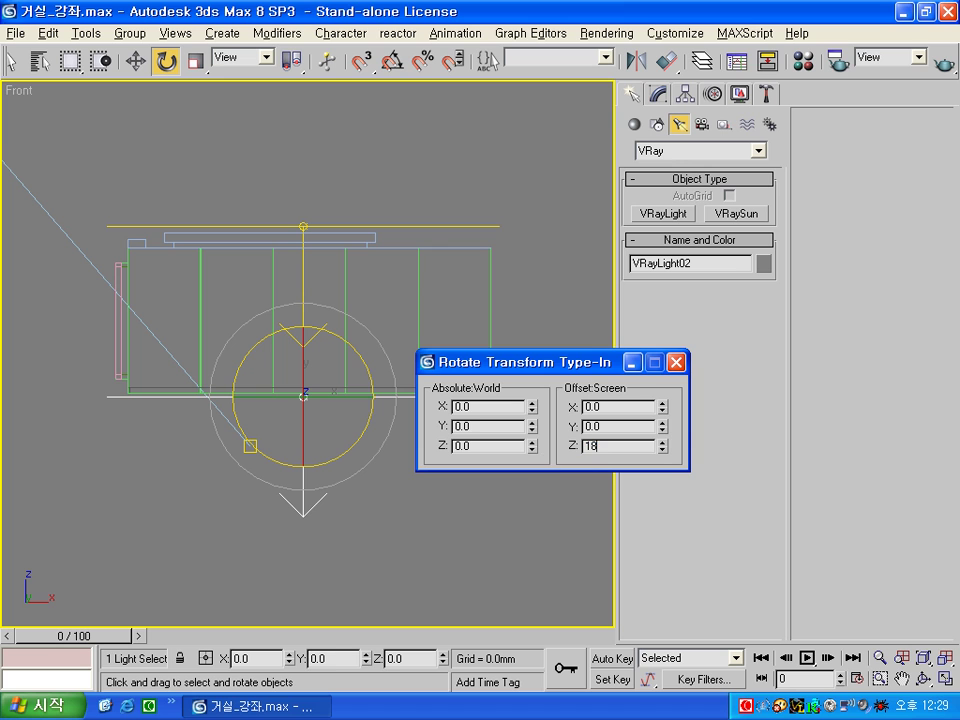
key(Return)
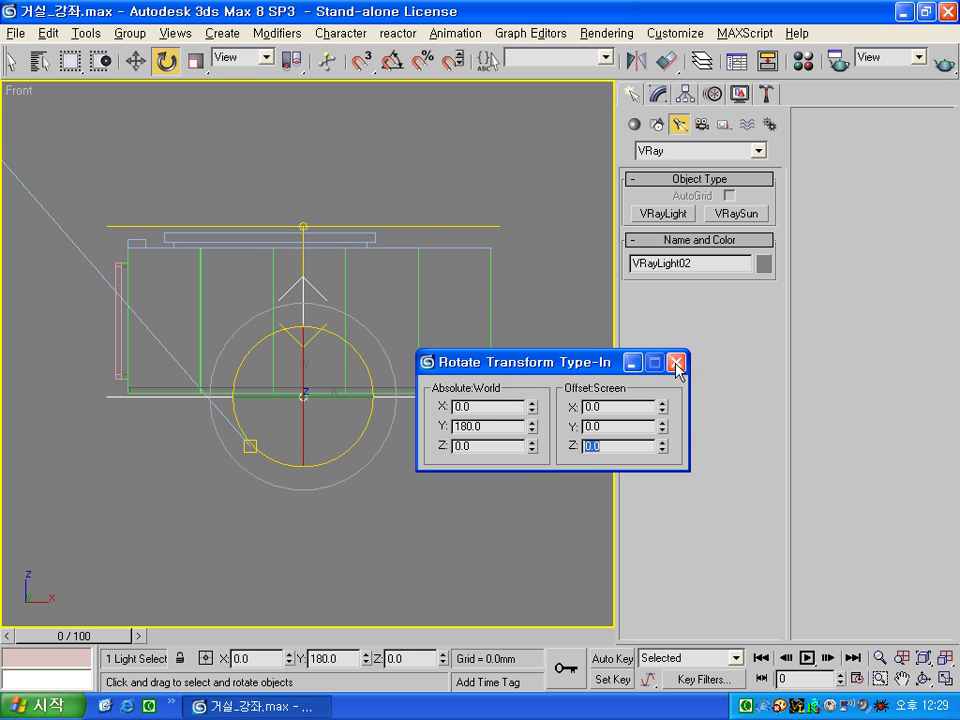
click(677, 362)
click(135, 61)
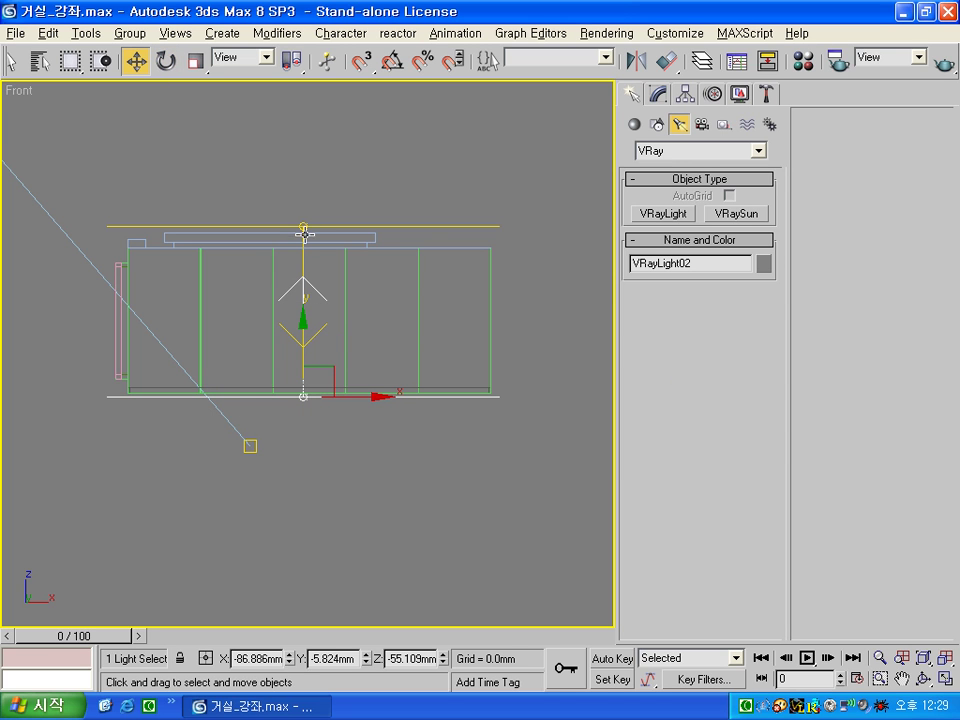
Set VRayLight02's multiplier to 0.35, restore four views, and switch Top to Bottom view.
click(658, 93)
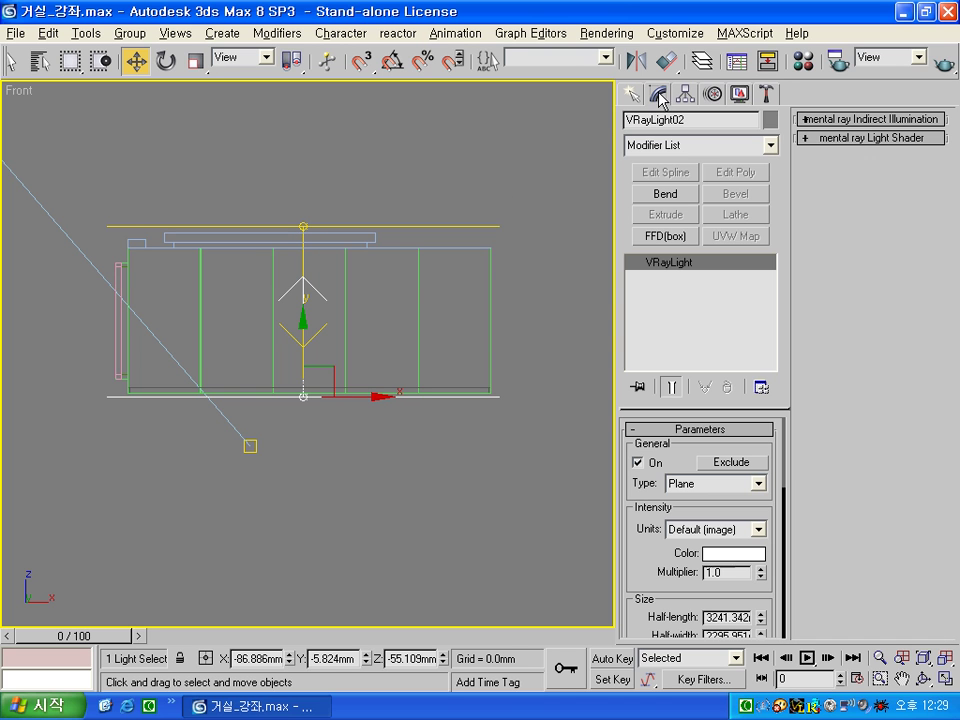
drag(718, 574, 689, 572)
click(377, 489)
key(alt+w)
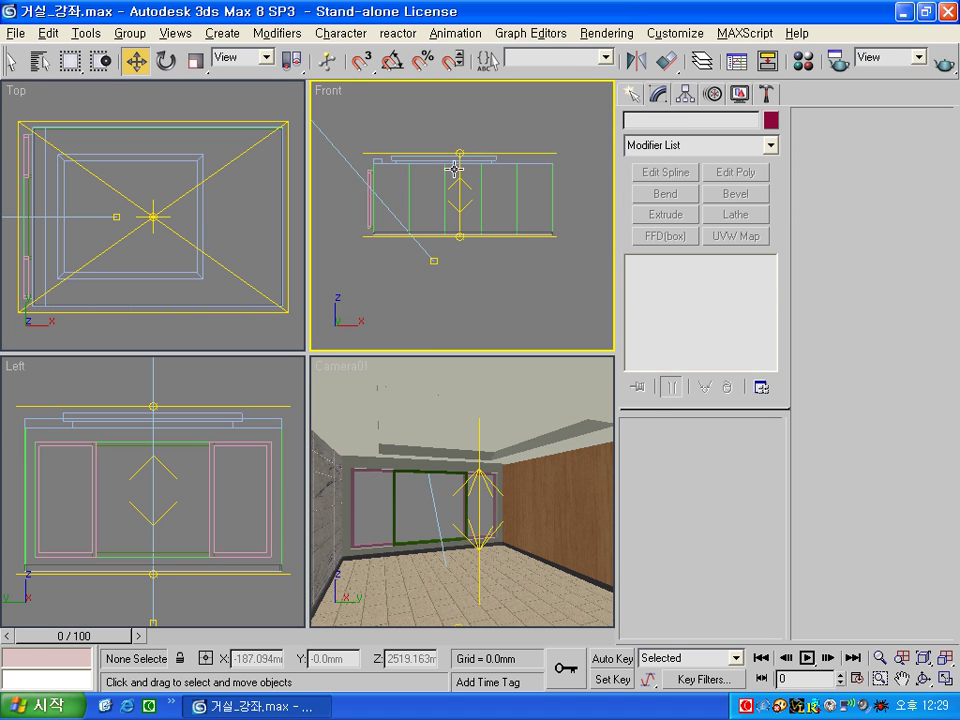
click(160, 176)
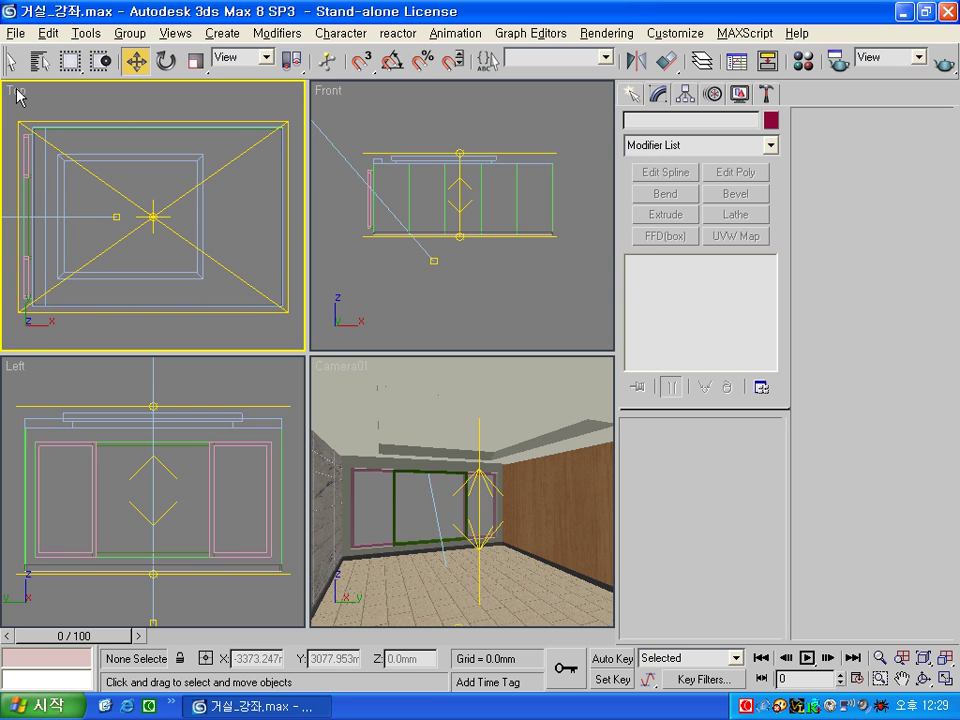
key(b)
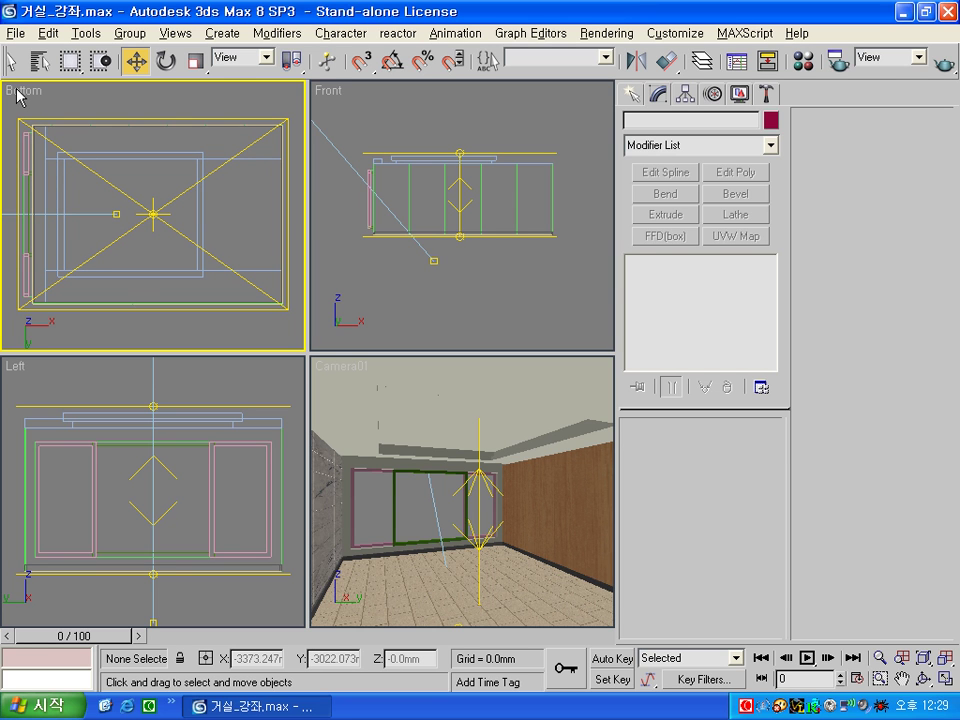
Draw a long narrow VRayLight03 plane in the Bottom view with multiplier 1.
click(631, 94)
click(679, 124)
click(664, 213)
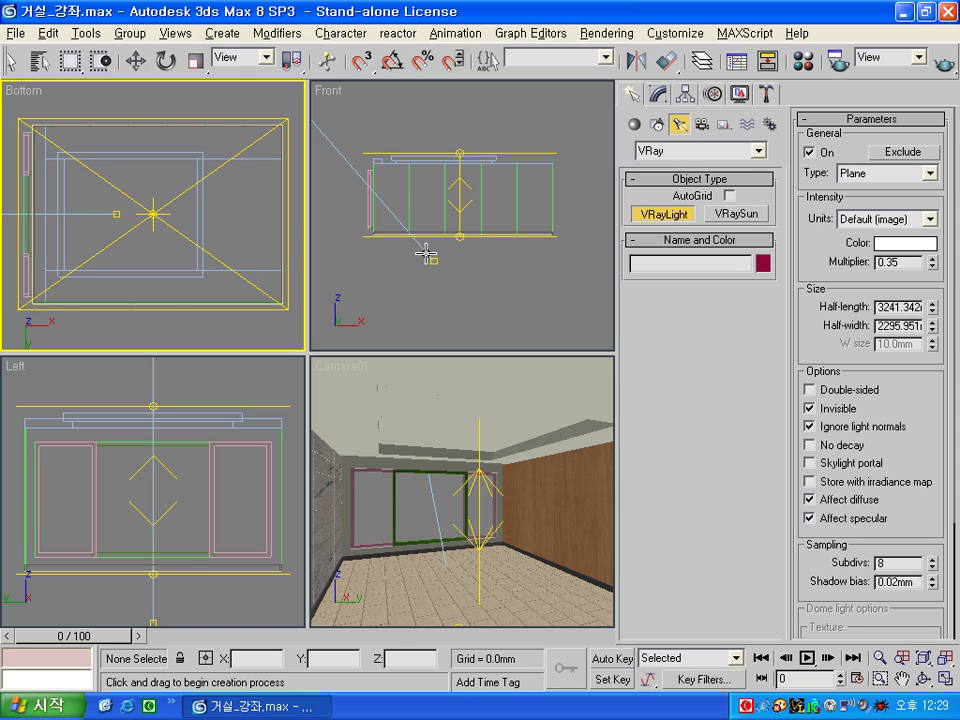
drag(57, 276, 204, 272)
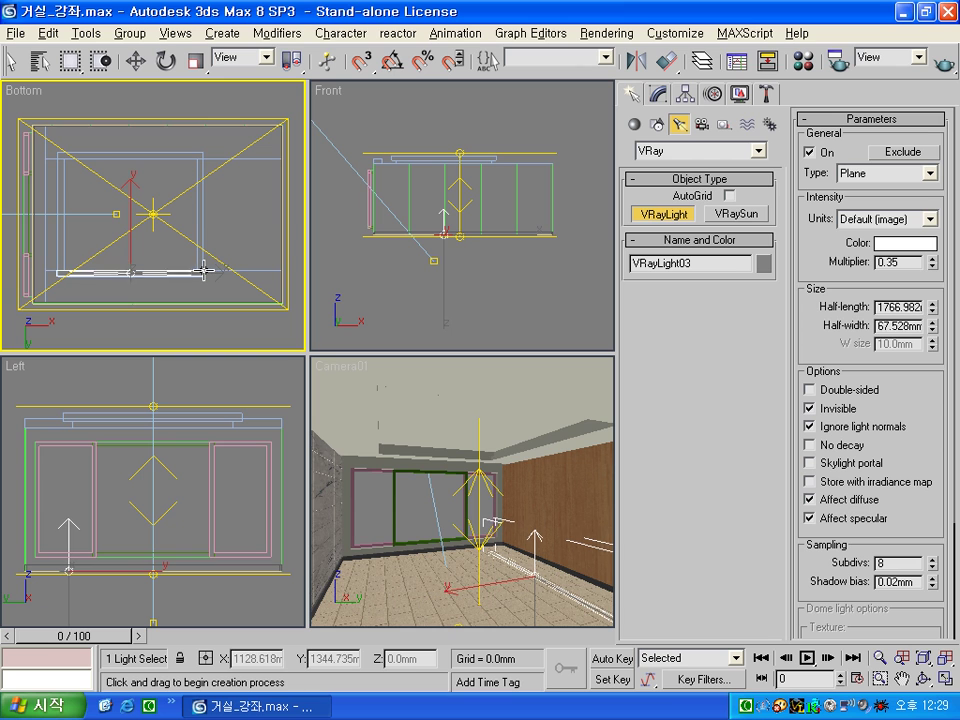
drag(204, 272, 204, 269)
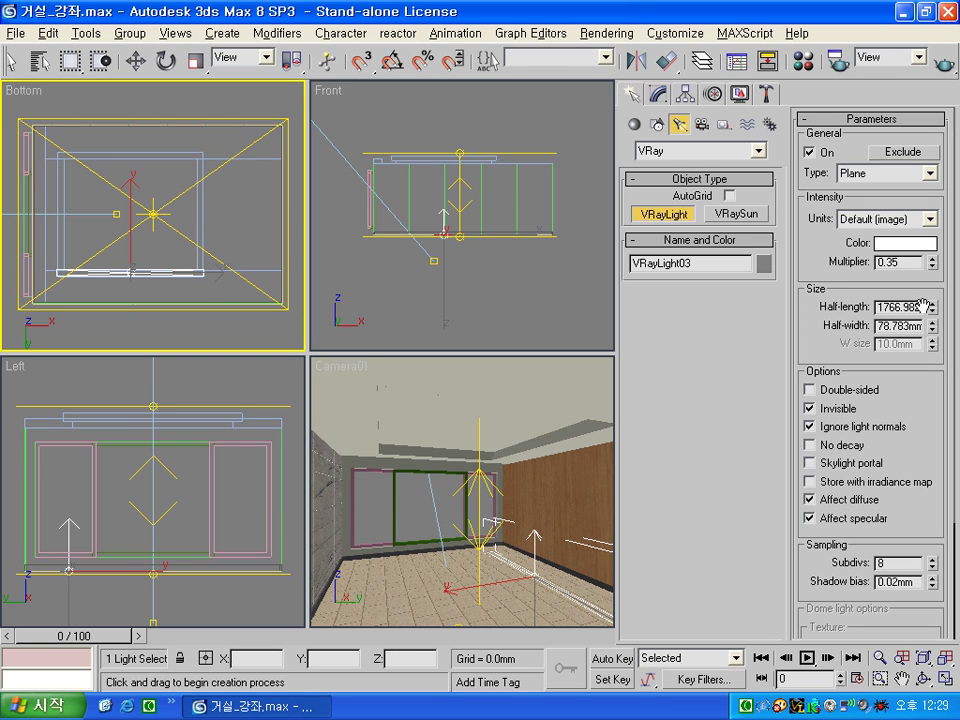
double_click(907, 262)
text(1)
Raise VRayLight03 in the Front view to about 2505mm, just below the ceiling.
right_click(485, 298)
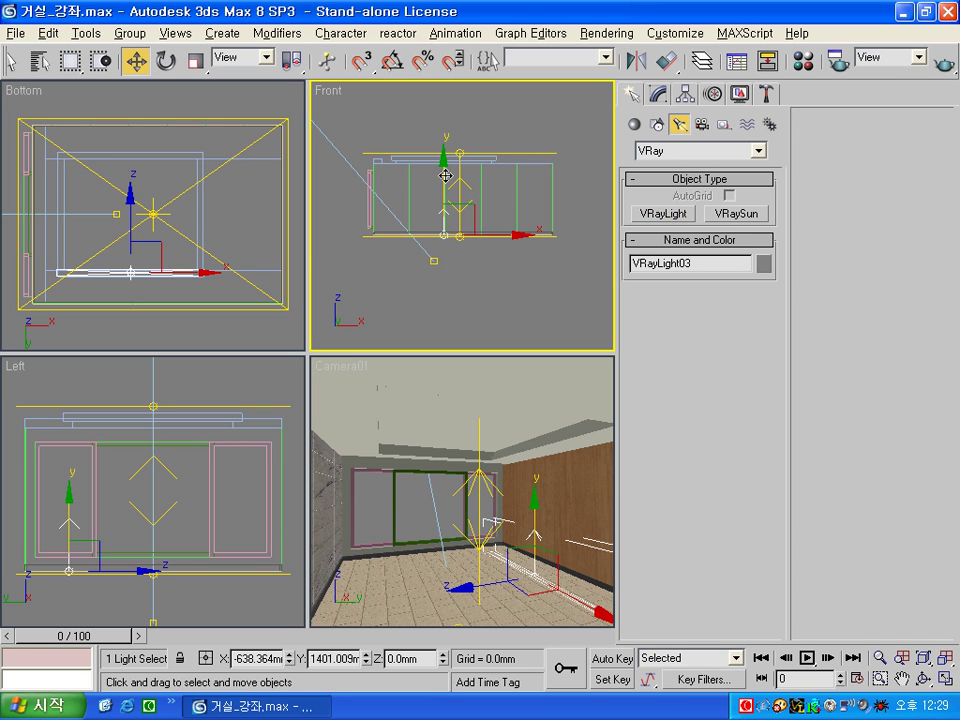
drag(440, 162, 485, 155)
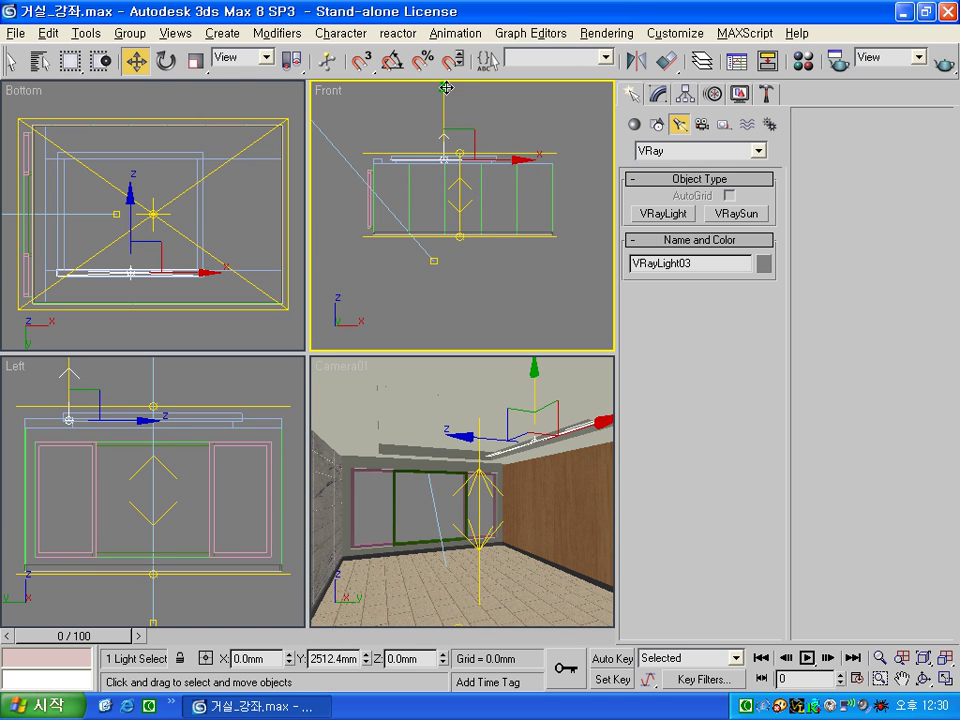
key(z)
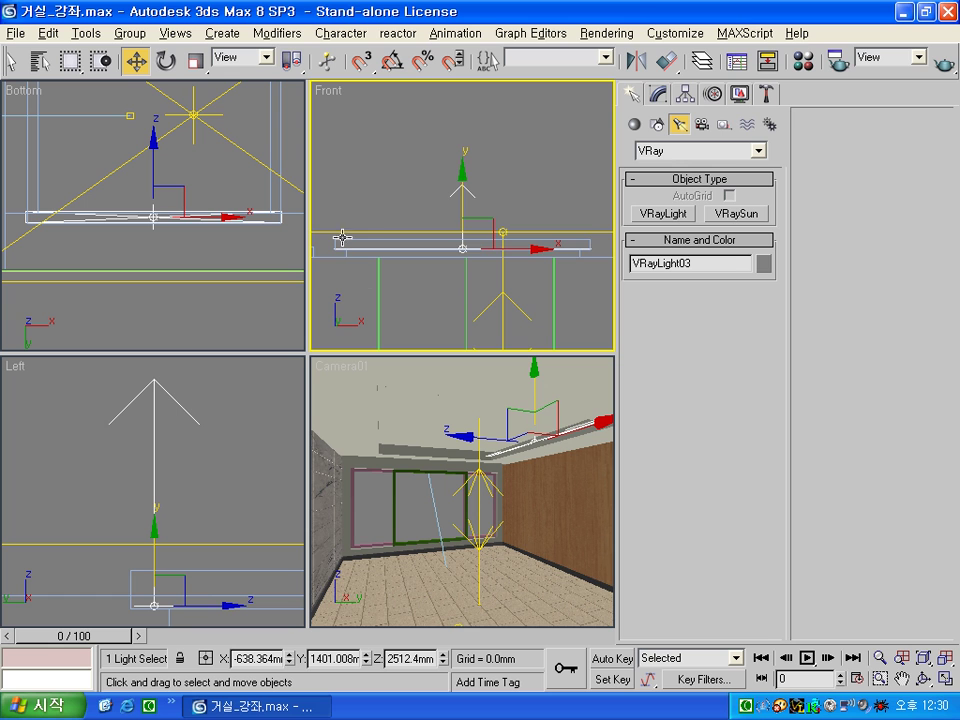
drag(463, 183, 462, 182)
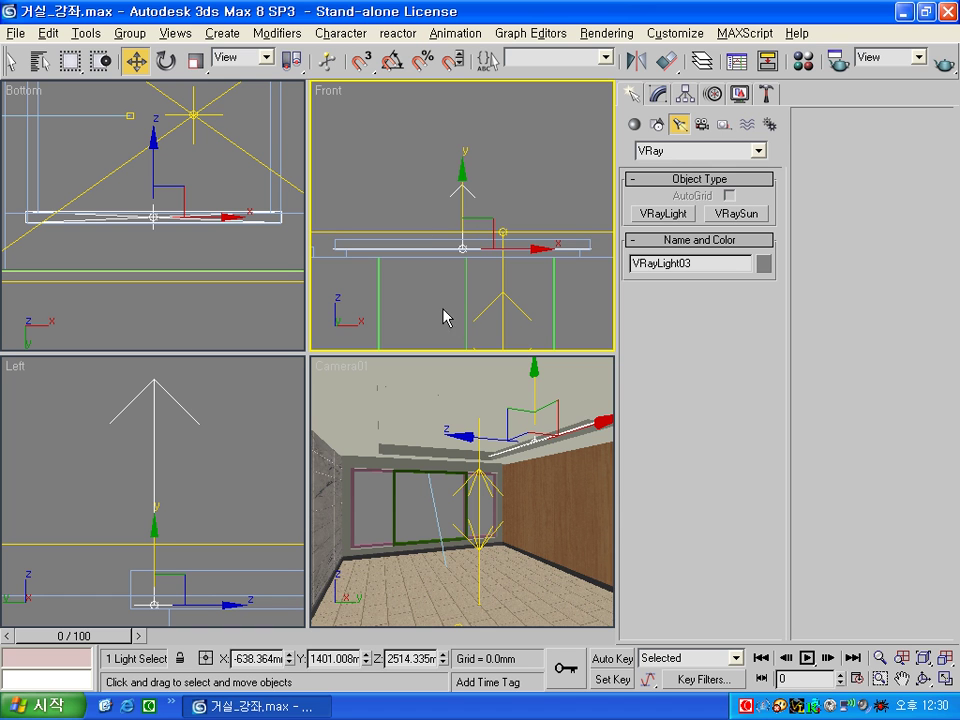
right_click(443, 222)
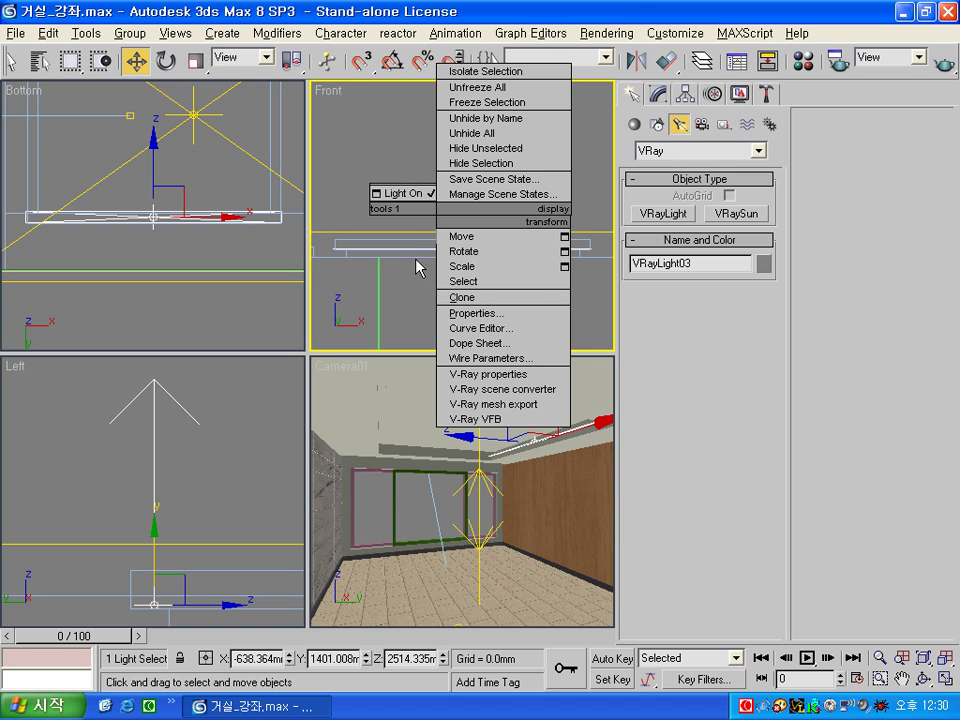
scroll(437, 236, up, 3)
scroll(447, 246, up, 2)
middle_drag(458, 257, 477, 173)
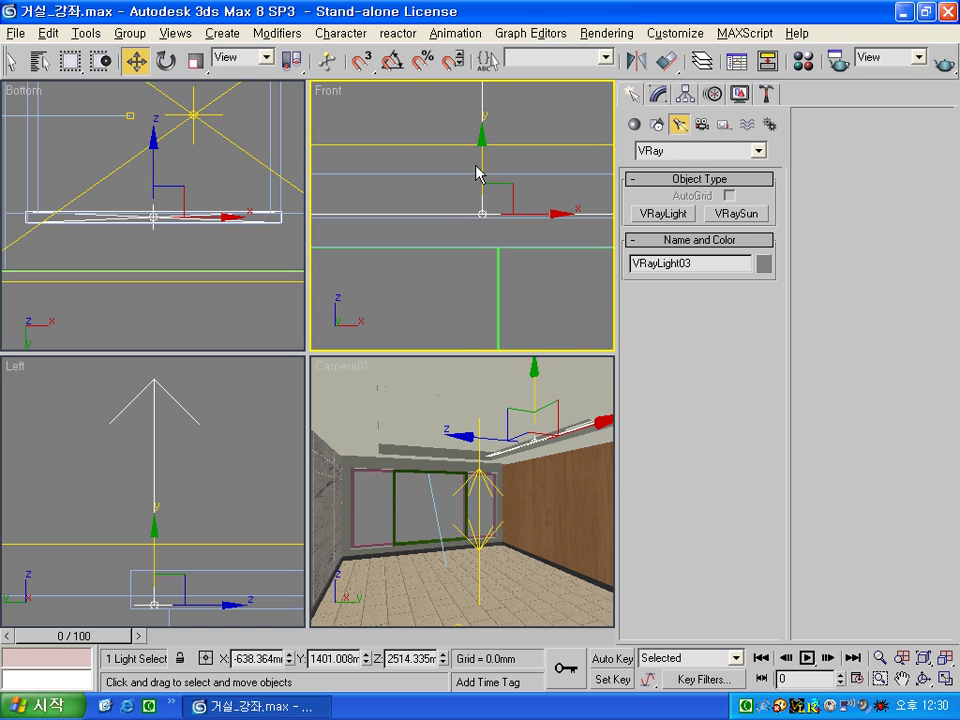
drag(481, 117, 484, 119)
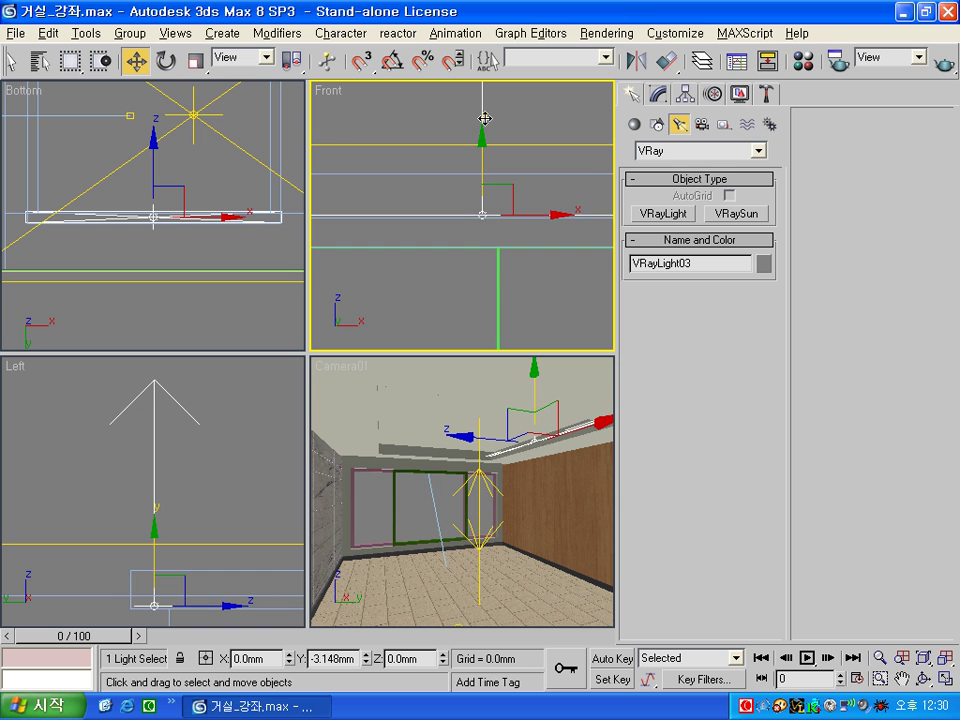
drag(484, 119, 484, 120)
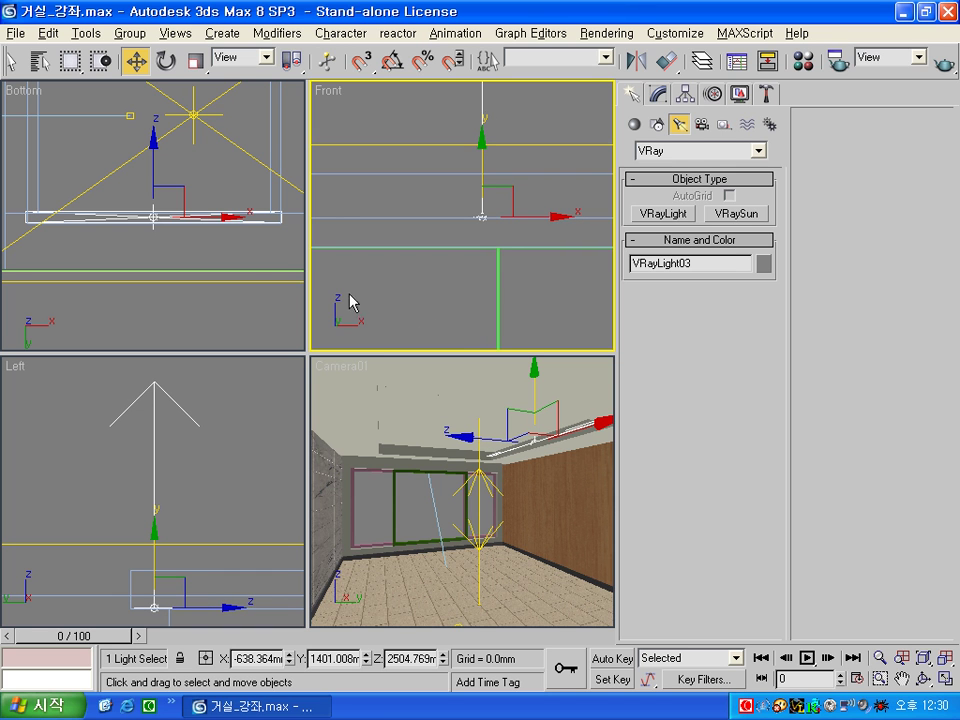
click(229, 251)
scroll(146, 238, down, 2)
scroll(156, 231, down, 2)
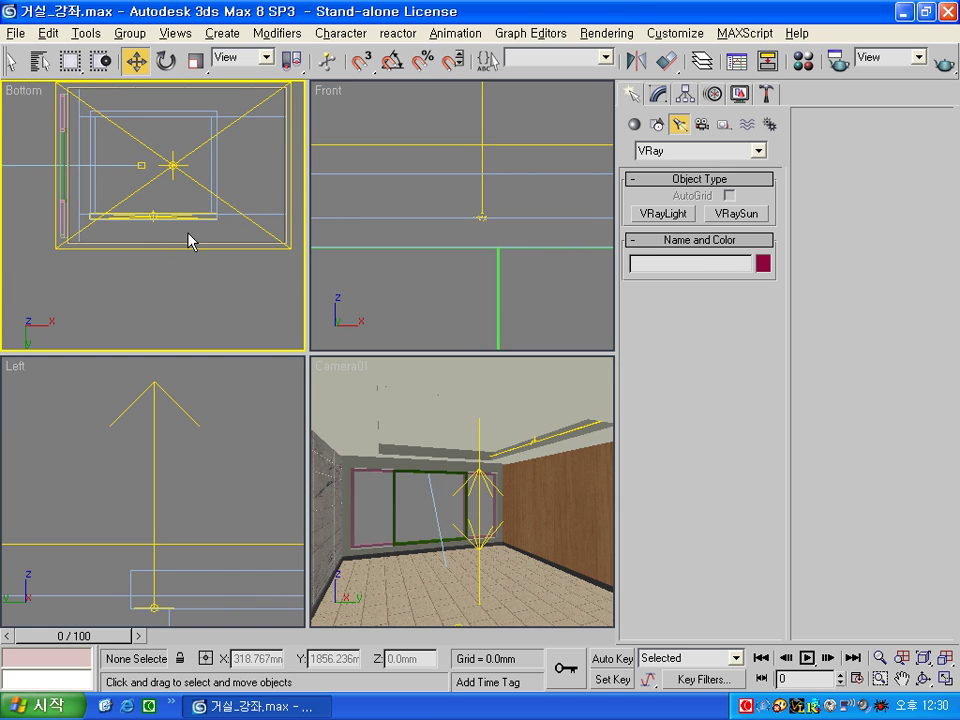
Maximize the Bottom view and Shift-drag an Instance of VRayLight03 to the opposite side.
middle_drag(188, 241, 216, 325)
key(alt+w)
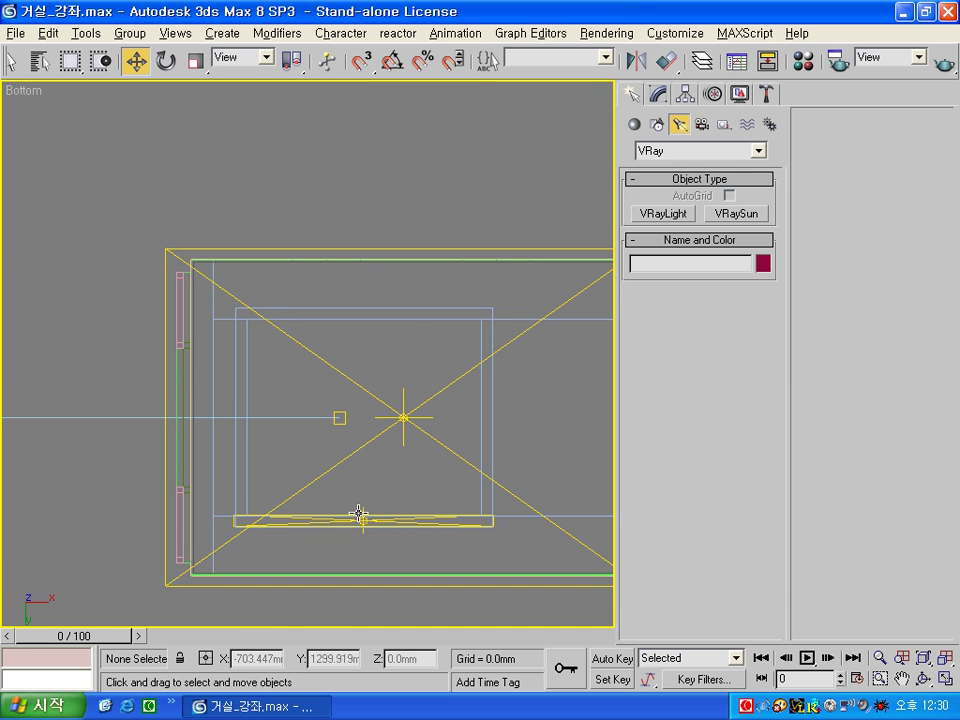
click(363, 525)
click(363, 524)
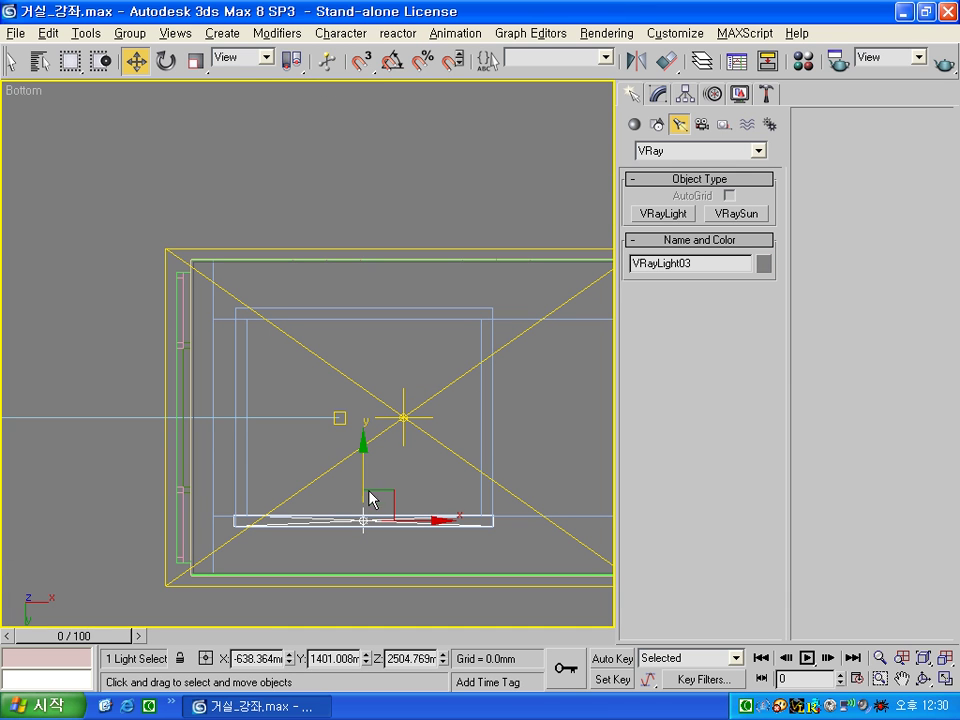
mouse_move(365, 466)
shift+mouse_down()
mouse_move(364, 242)
mouse_move(366, 259)
shift+mouse_up()
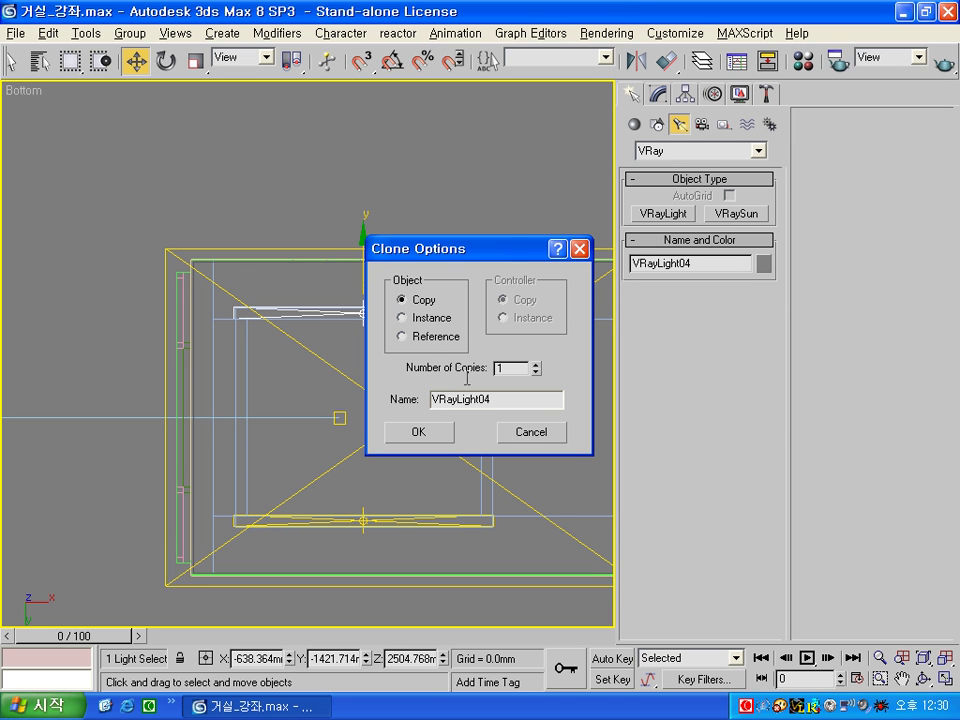
click(436, 436)
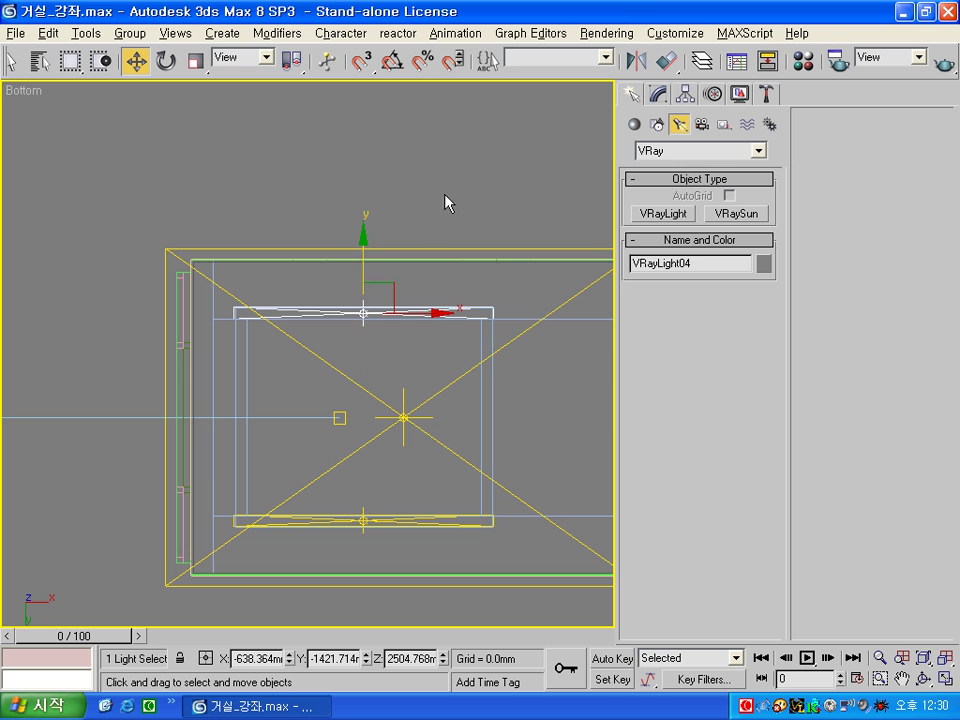
click(449, 197)
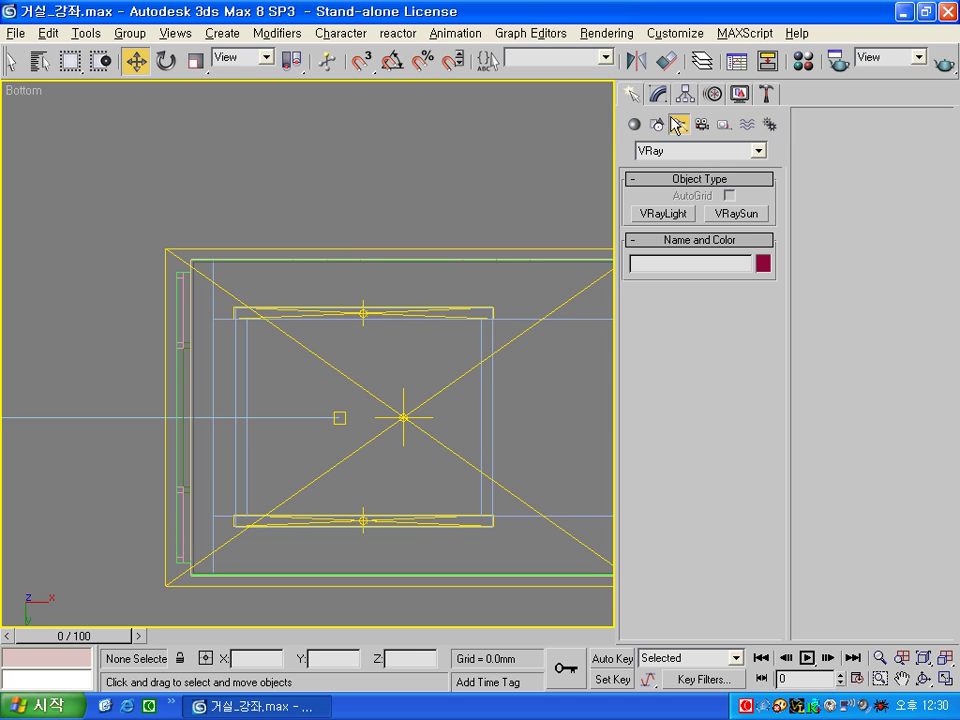
Draw a narrow VRayLight05 plane along the left side in the Bottom view.
click(661, 215)
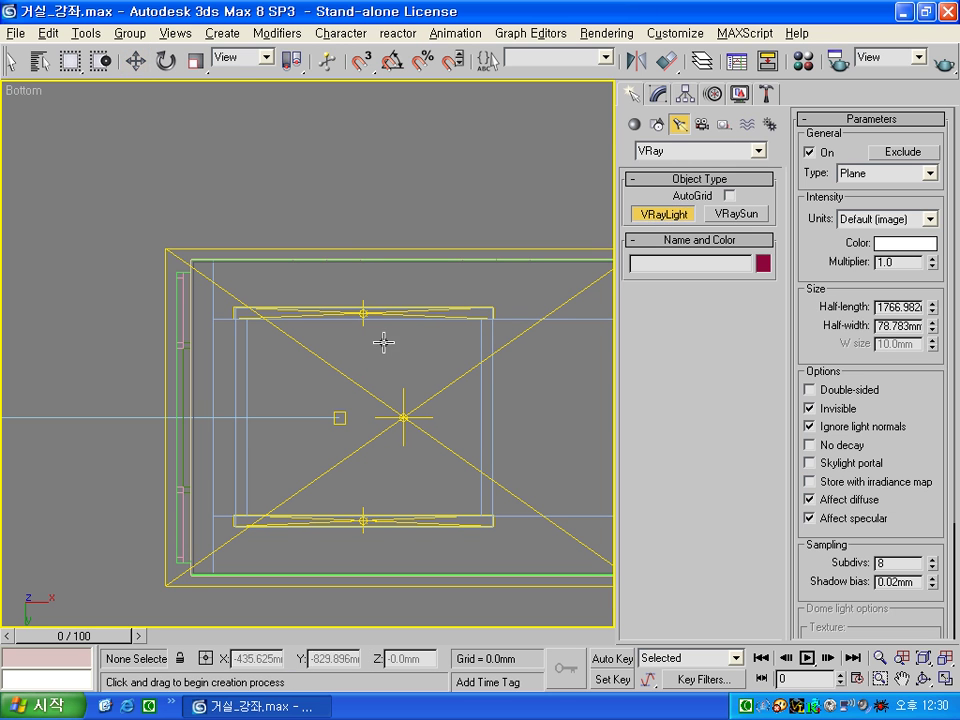
click(235, 513)
drag(235, 513, 243, 316)
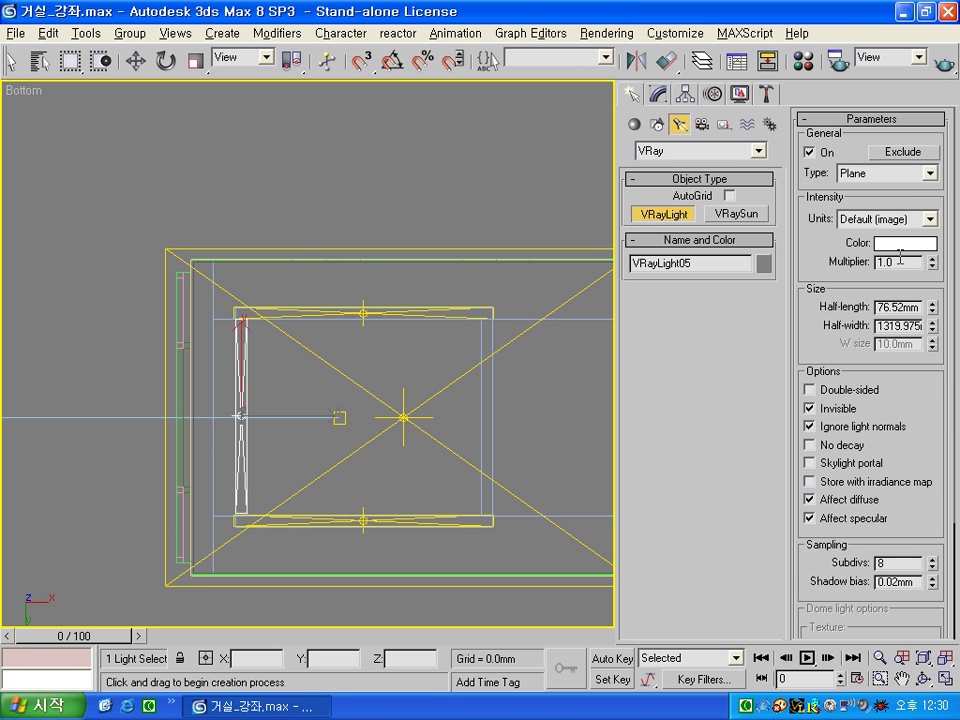
key(alt+w)
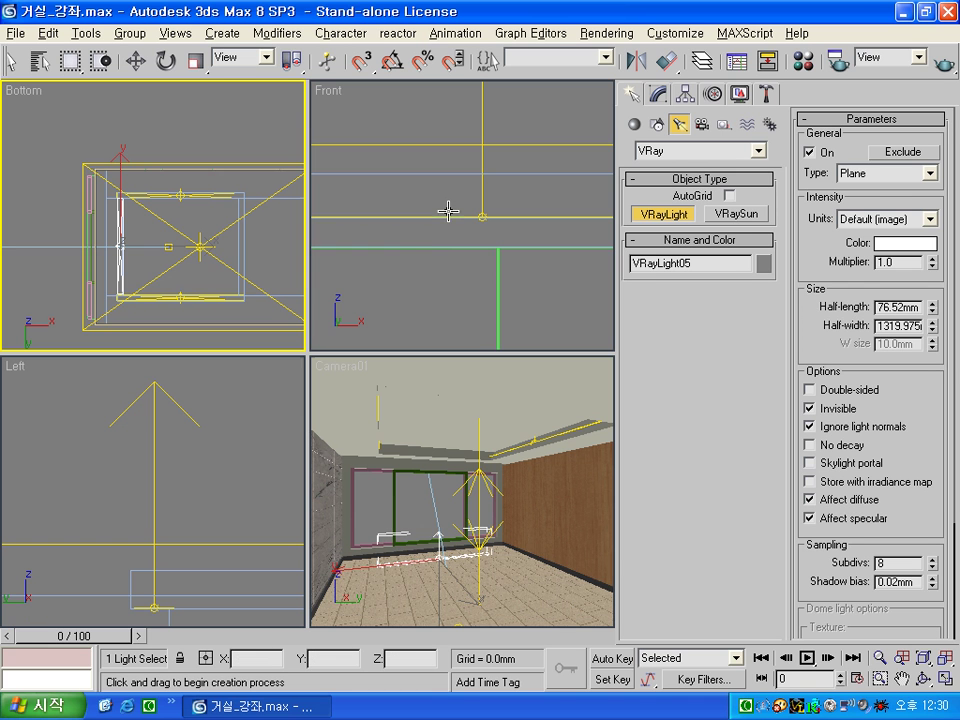
scroll(422, 165, down, 1)
scroll(422, 167, down, 1)
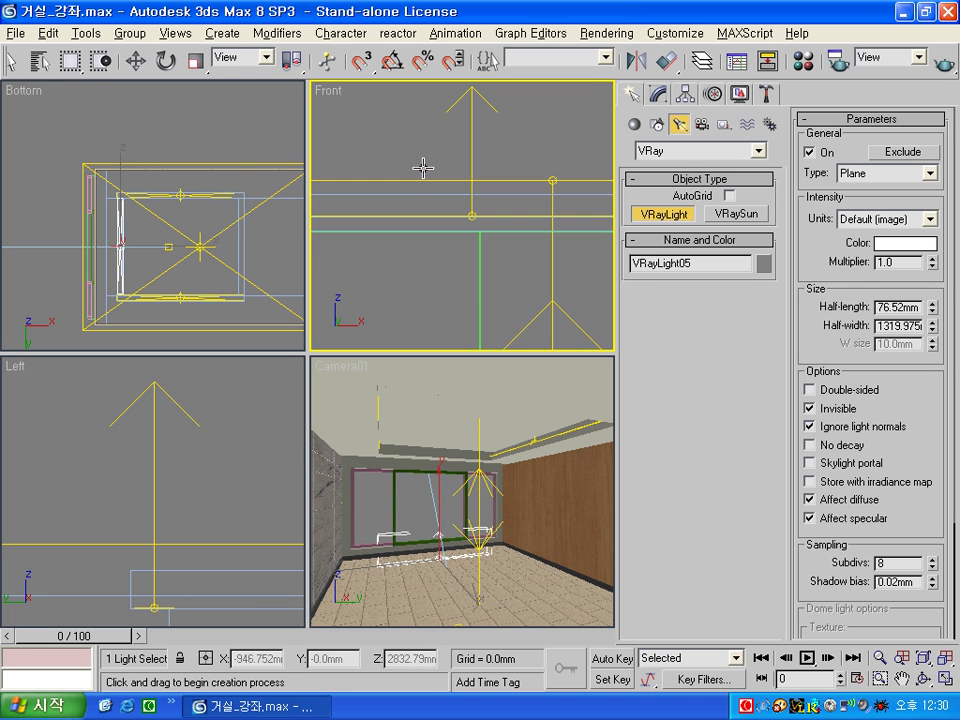
key(w)
Raise VRayLight05 in the Front view to about 2507mm, just below the ceiling.
key(z)
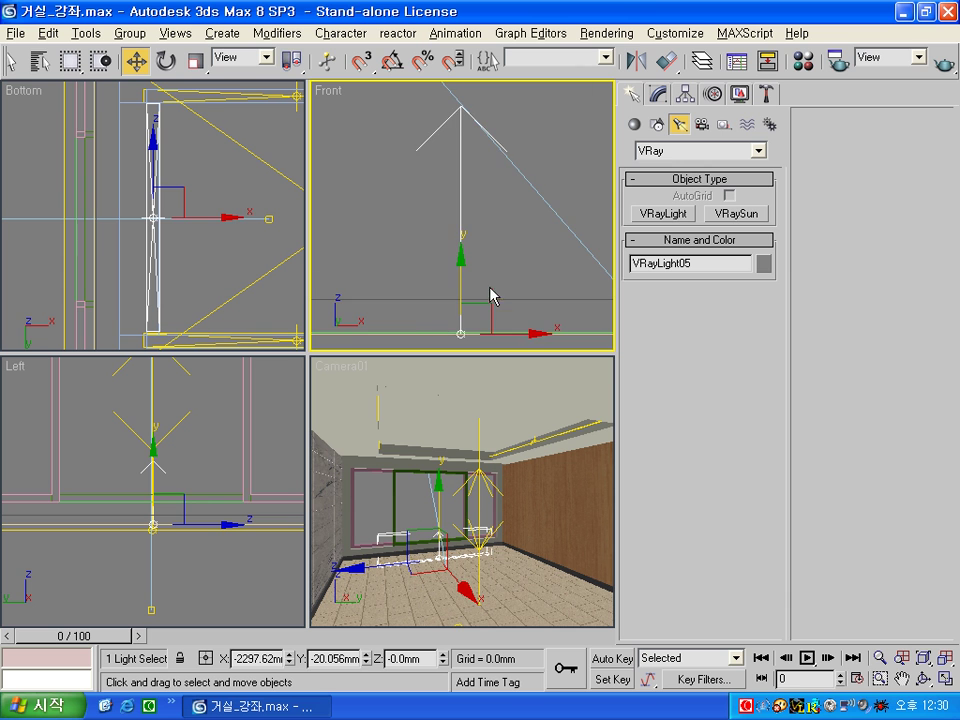
scroll(490, 300, down, 2)
scroll(450, 261, down, 1)
mouse_move(456, 261)
mouse_down()
mouse_move(463, 144)
mouse_move(485, 112)
mouse_up()
scroll(486, 278, up, 2)
scroll(483, 157, up, 2)
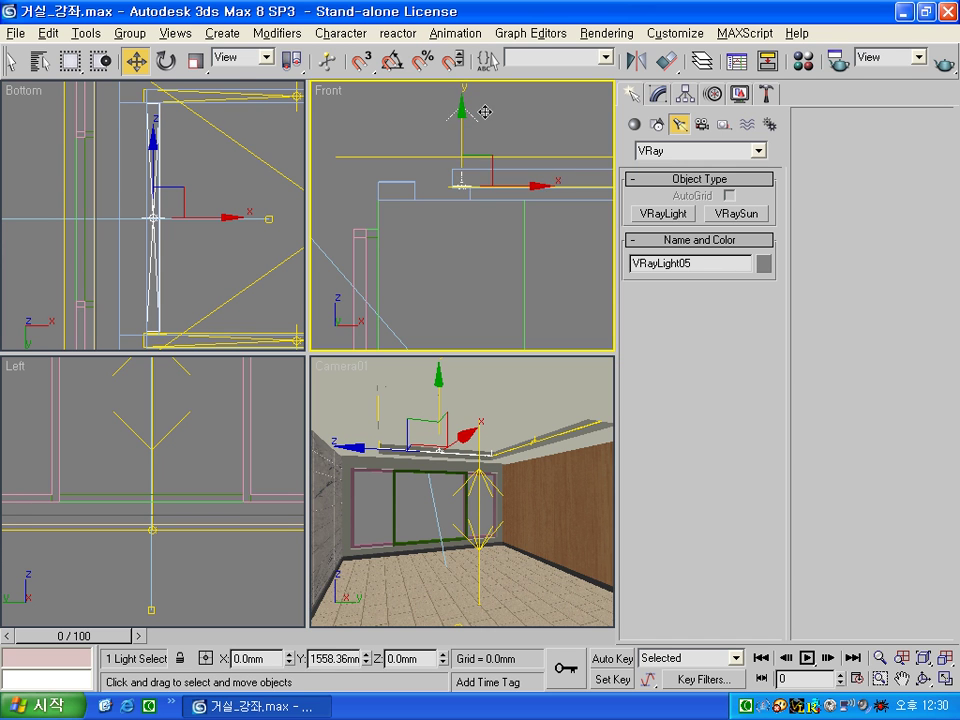
scroll(470, 290, up, 2)
scroll(482, 251, up, 2)
scroll(505, 183, up, 2)
scroll(505, 183, up, 2)
scroll(490, 220, up, 2)
drag(488, 180, 486, 189)
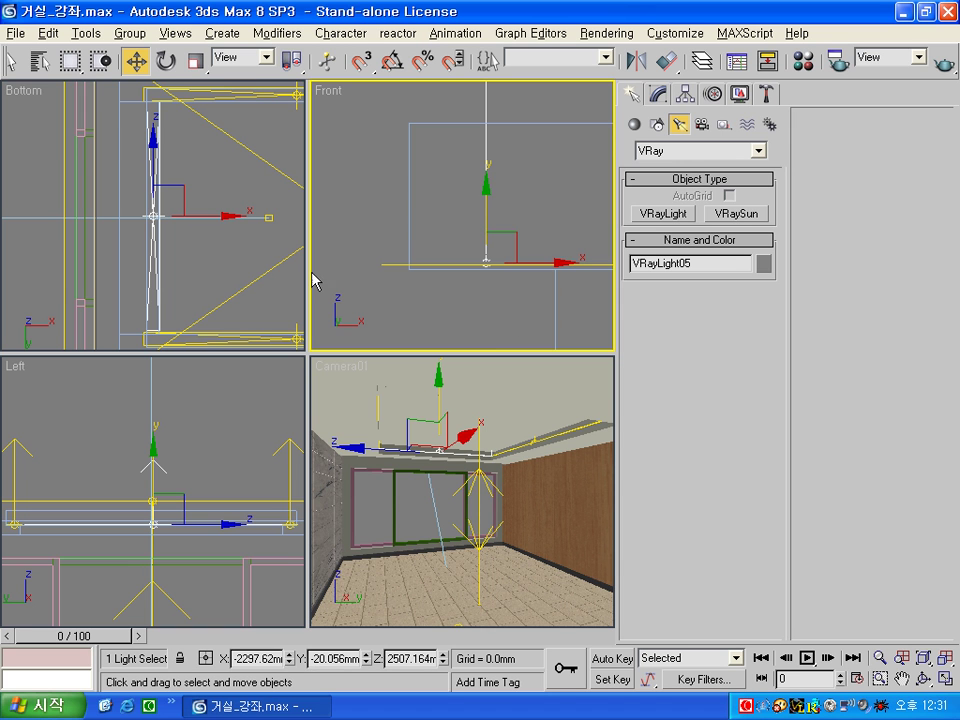
click(200, 261)
scroll(200, 261, down, 2)
scroll(185, 255, down, 2)
Shift-drag a copy of VRayLight05 to the recess's right side as VRayLight06.
scroll(150, 265, down, 2)
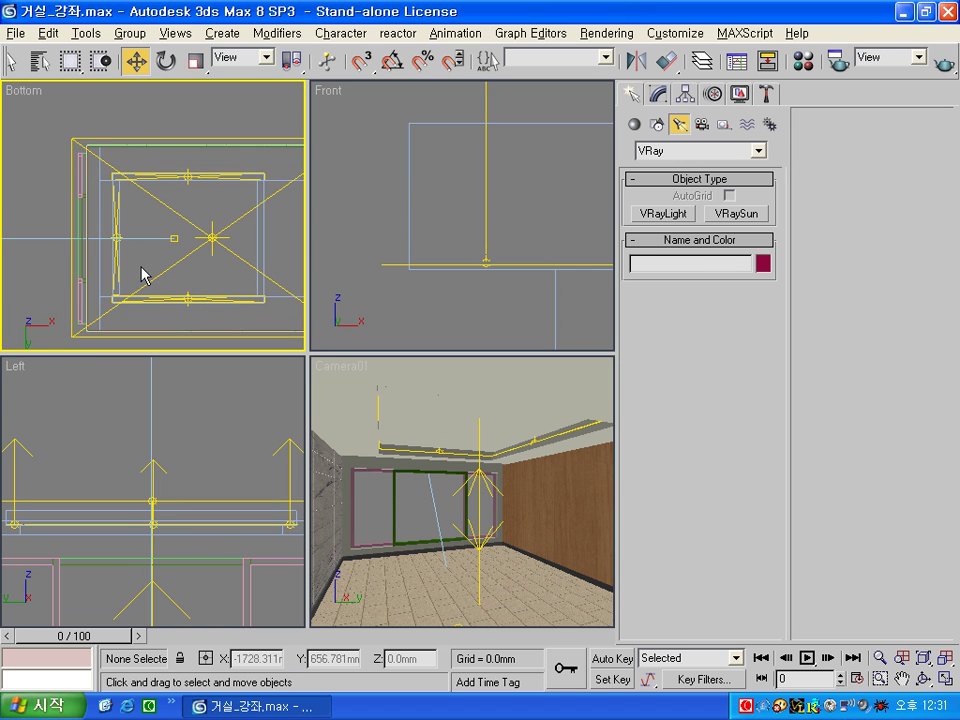
key(alt+w)
click(233, 333)
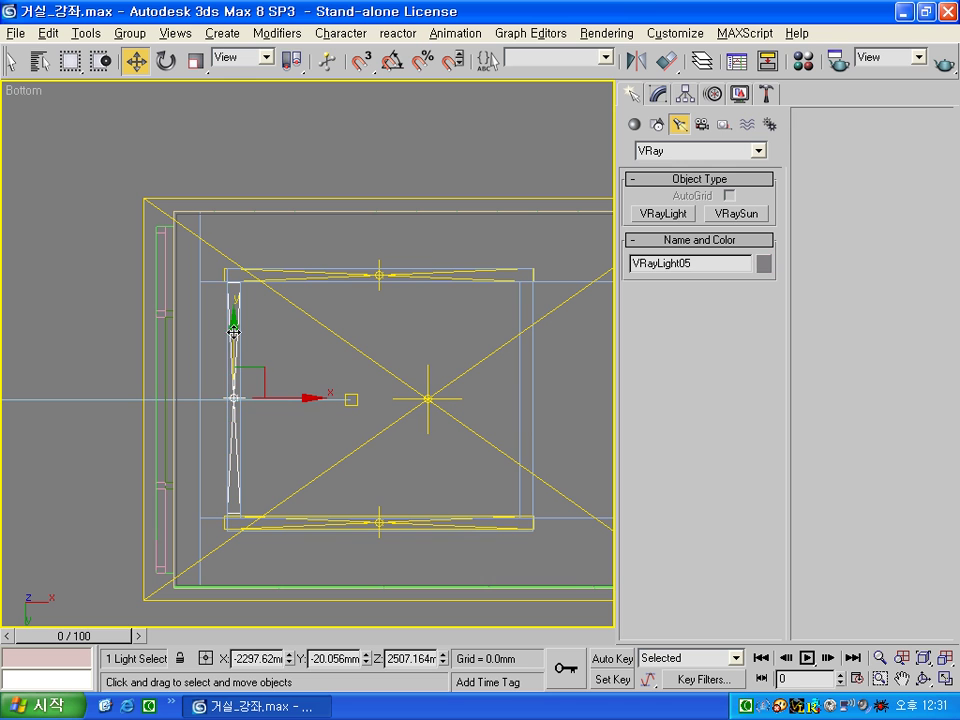
shift+drag(315, 416, 604, 421)
click(431, 435)
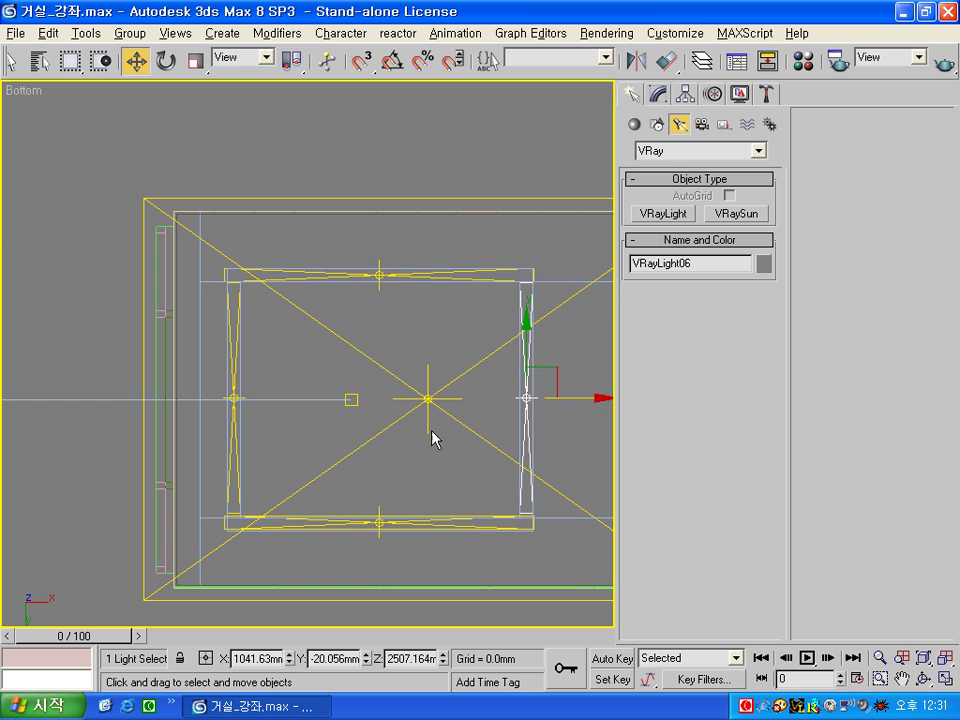
click(450, 484)
Restore the four views, Zoom Extents All, and activate the Camera01 view.
key(alt+w)
click(493, 308)
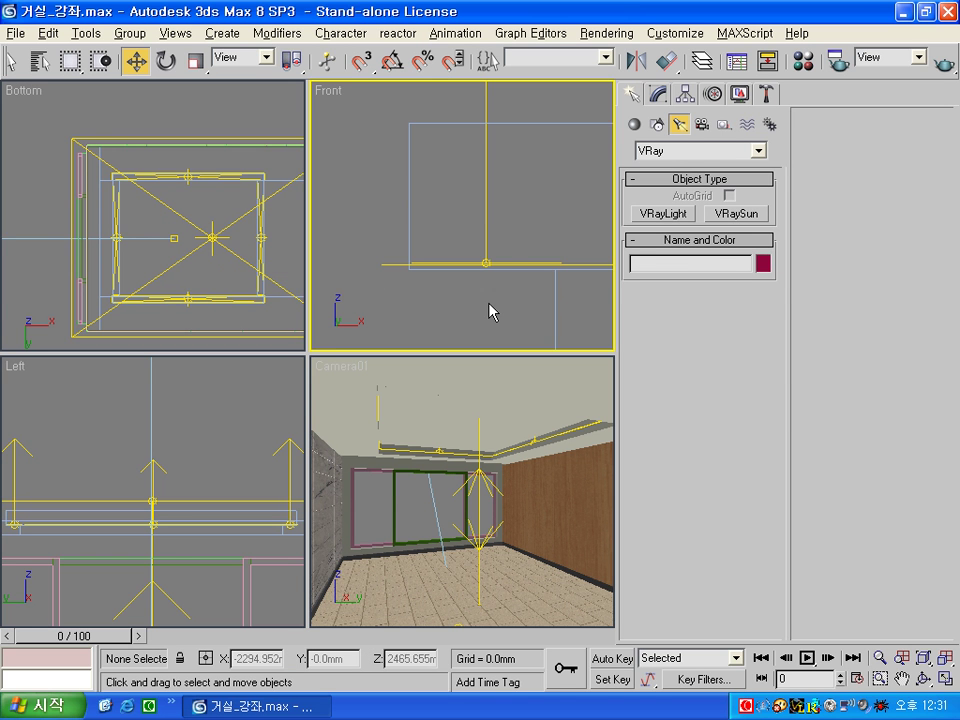
key(ctrl+shift+z)
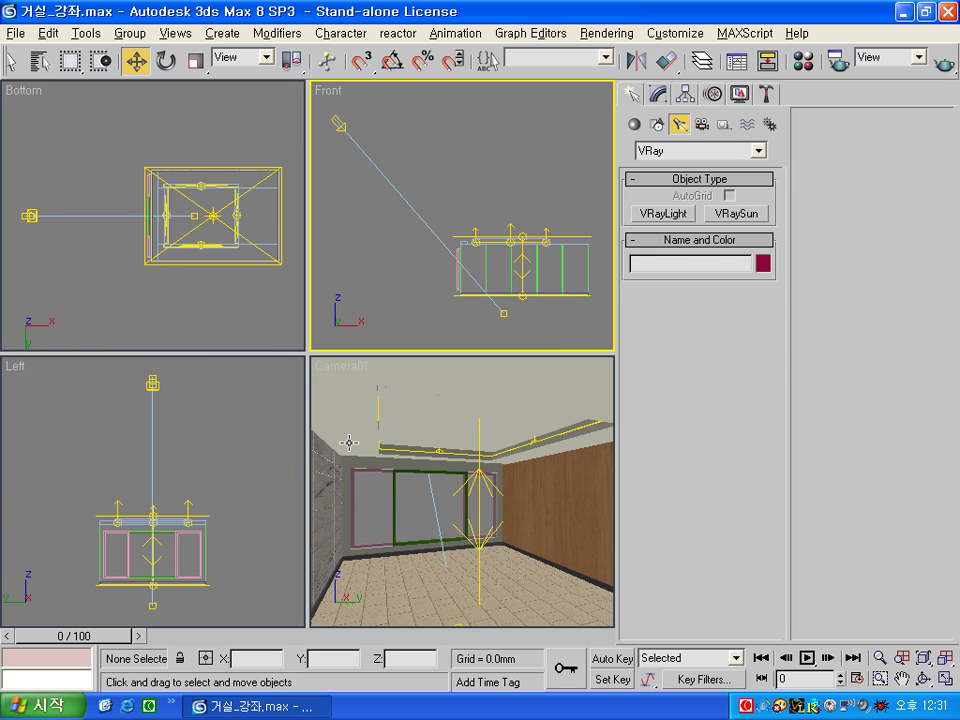
click(418, 503)
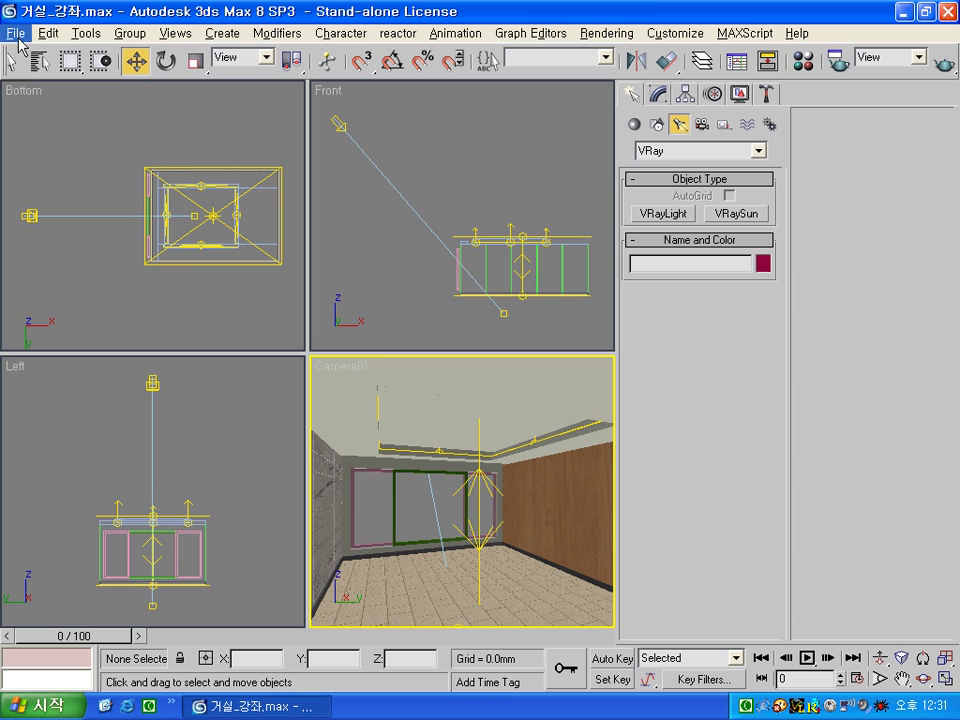
Start a merge from 거실.max in the D:\...\맥스\수업 folder.
click(15, 33)
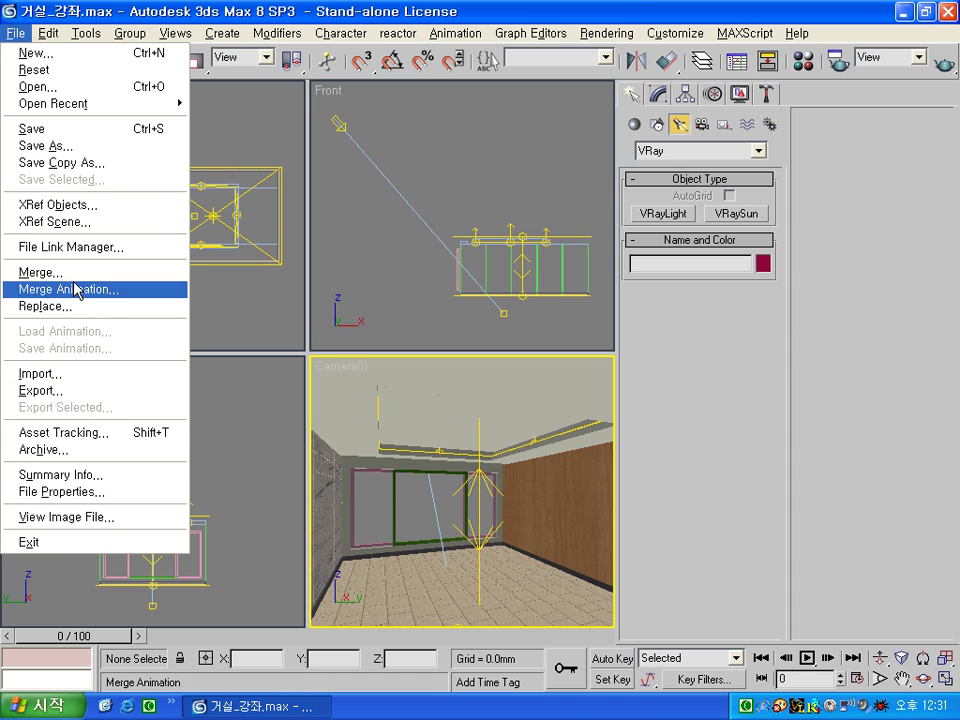
click(70, 273)
click(311, 118)
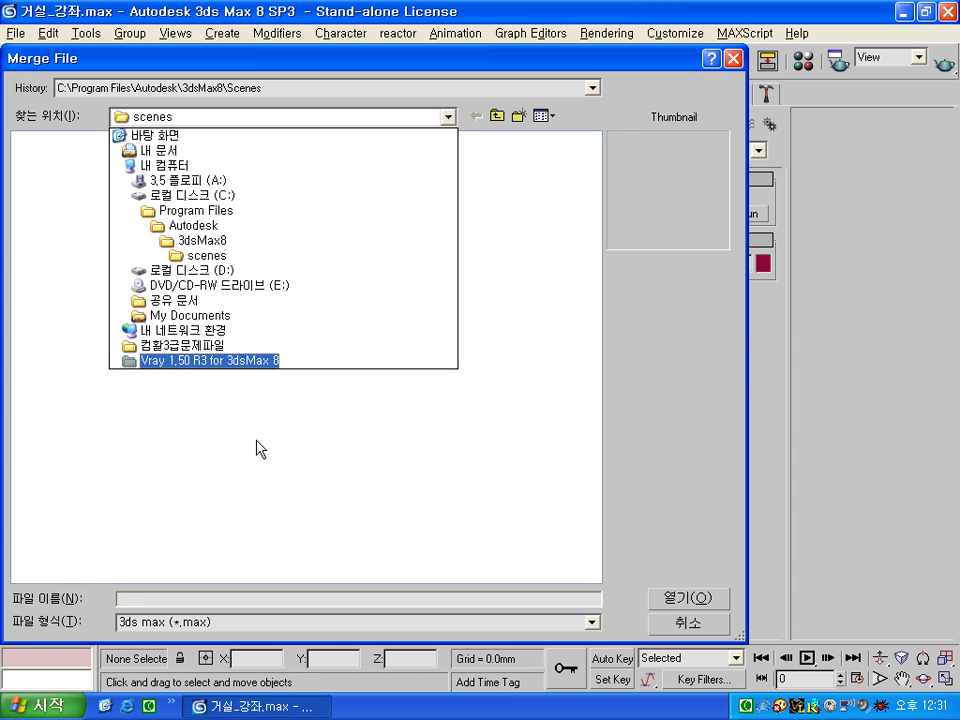
click(190, 270)
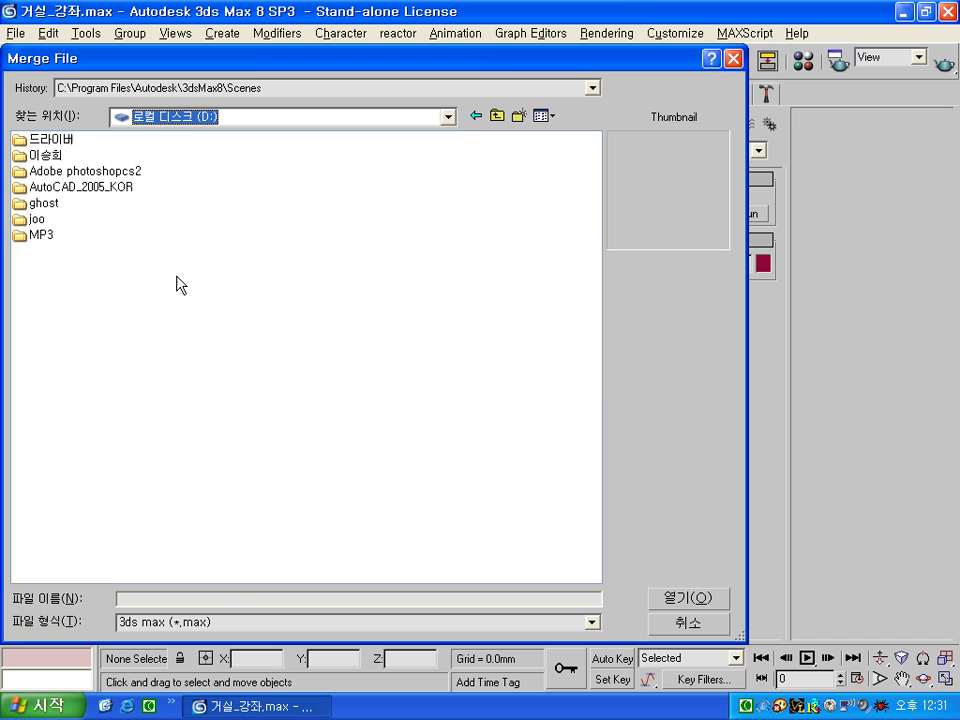
double_click(44, 155)
click(26, 156)
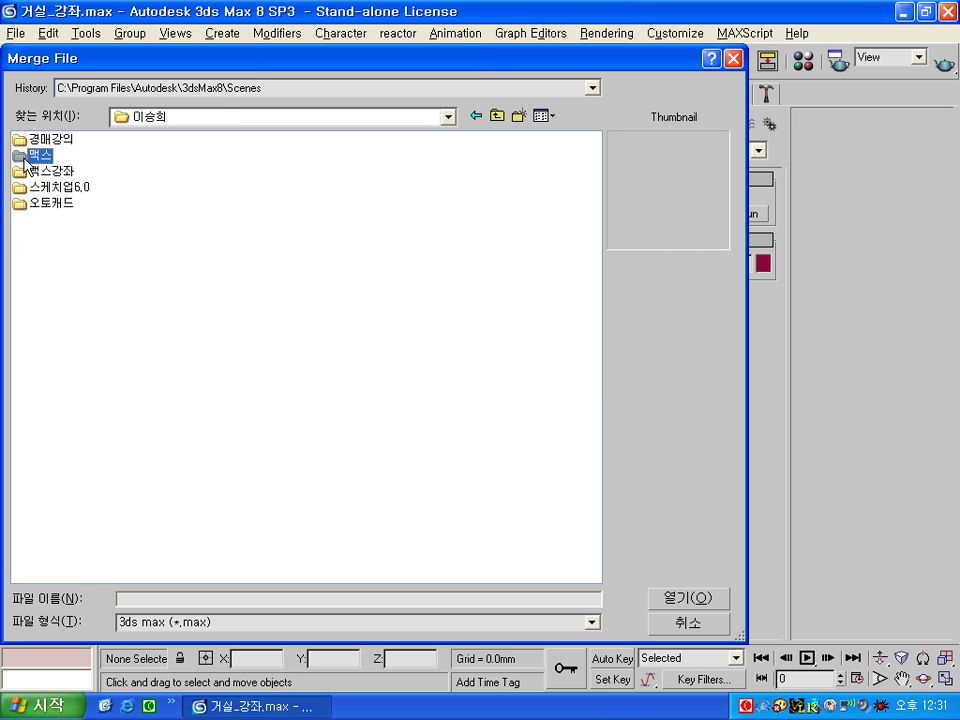
double_click(26, 156)
double_click(32, 156)
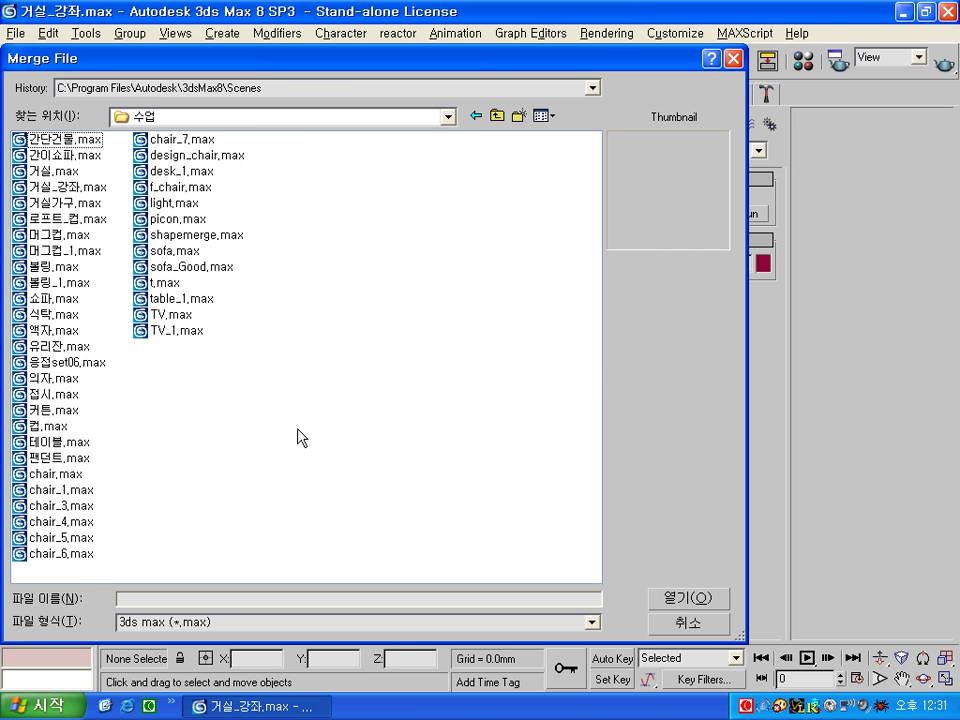
double_click(40, 171)
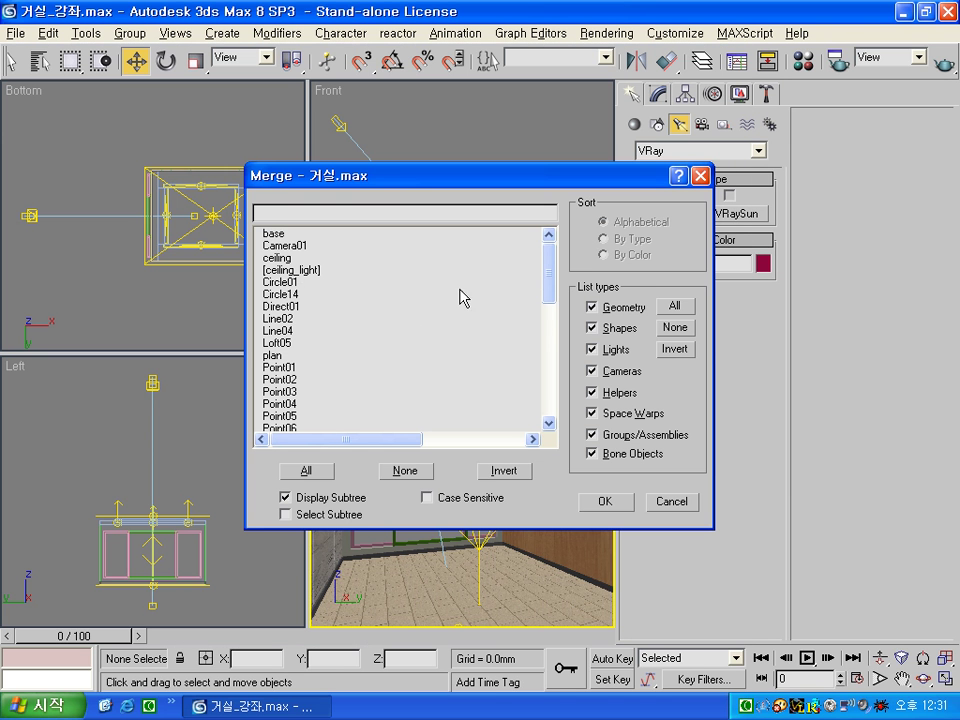
Merge the eight groups [다운라이트] through [다운라이트07] into the scene.
drag(551, 289, 545, 400)
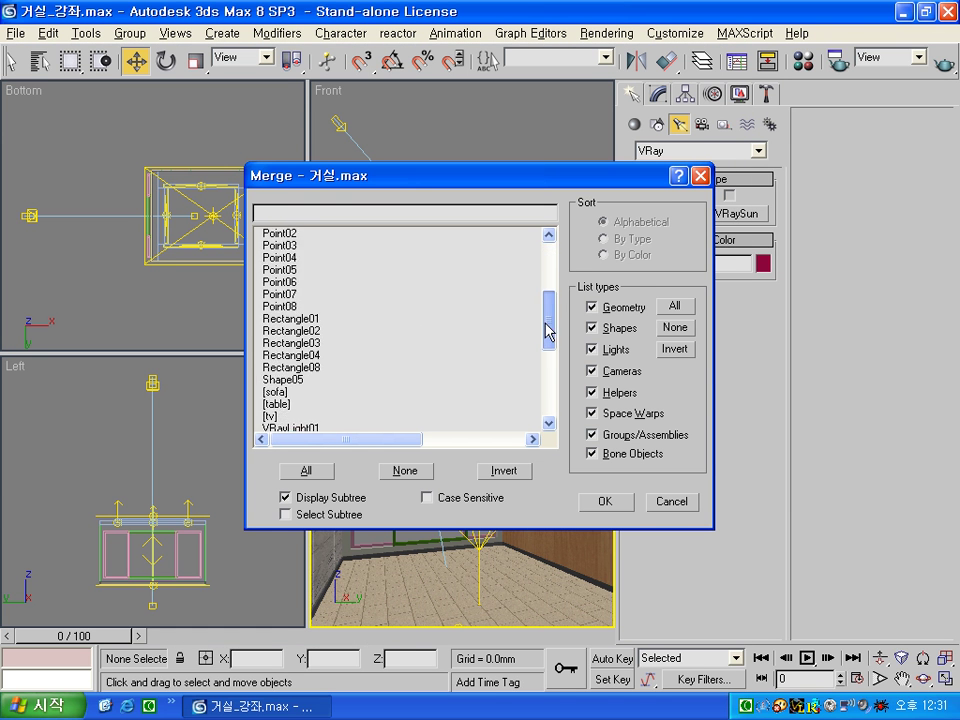
click(313, 320)
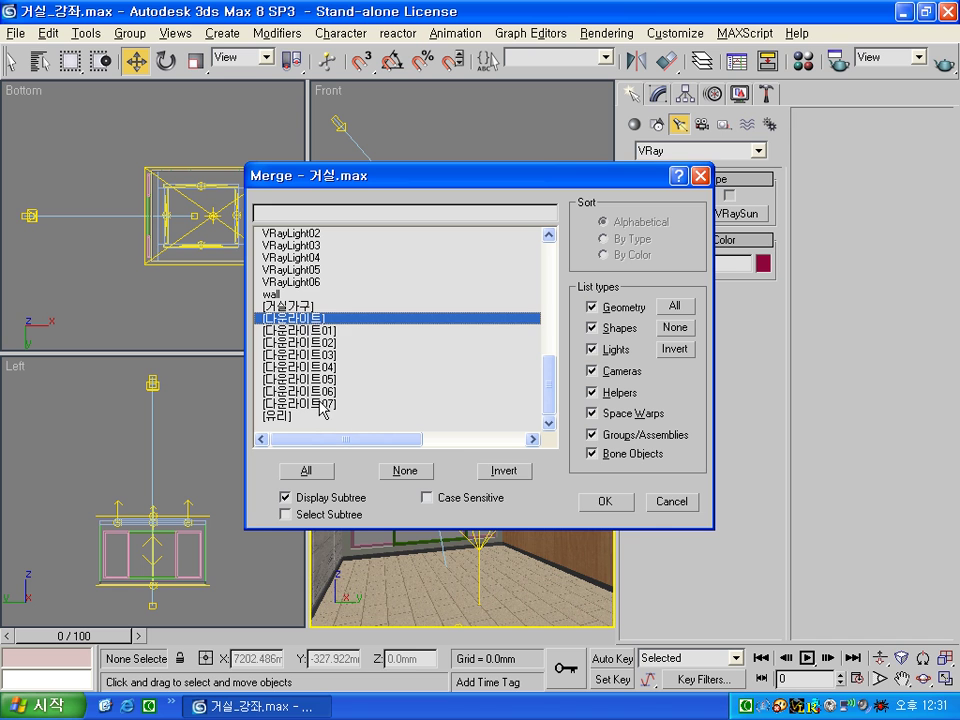
shift+click(497, 405)
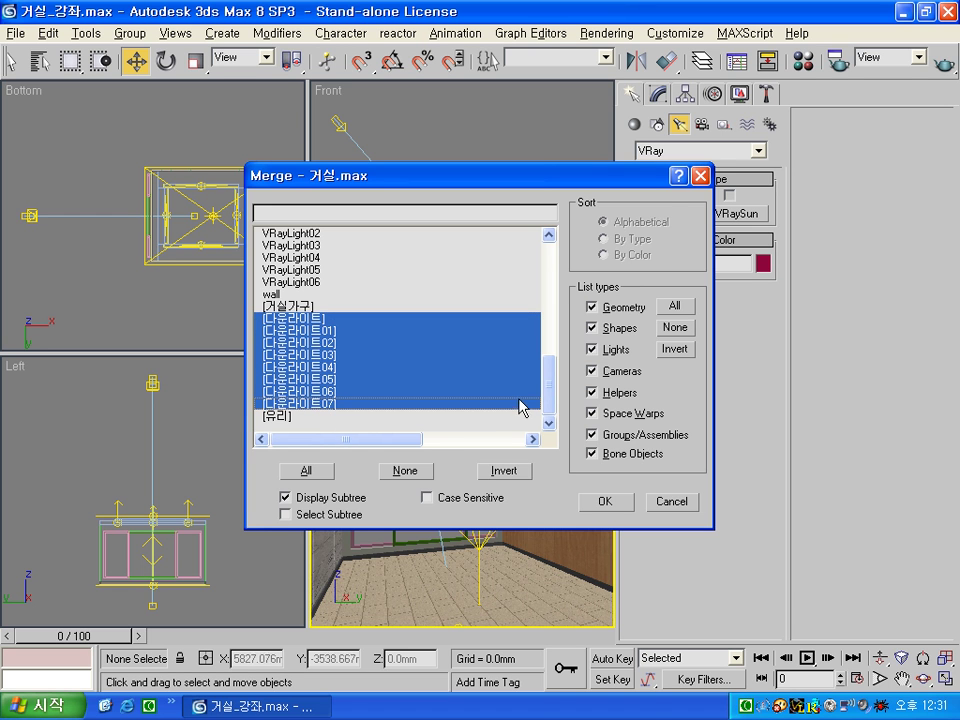
click(605, 501)
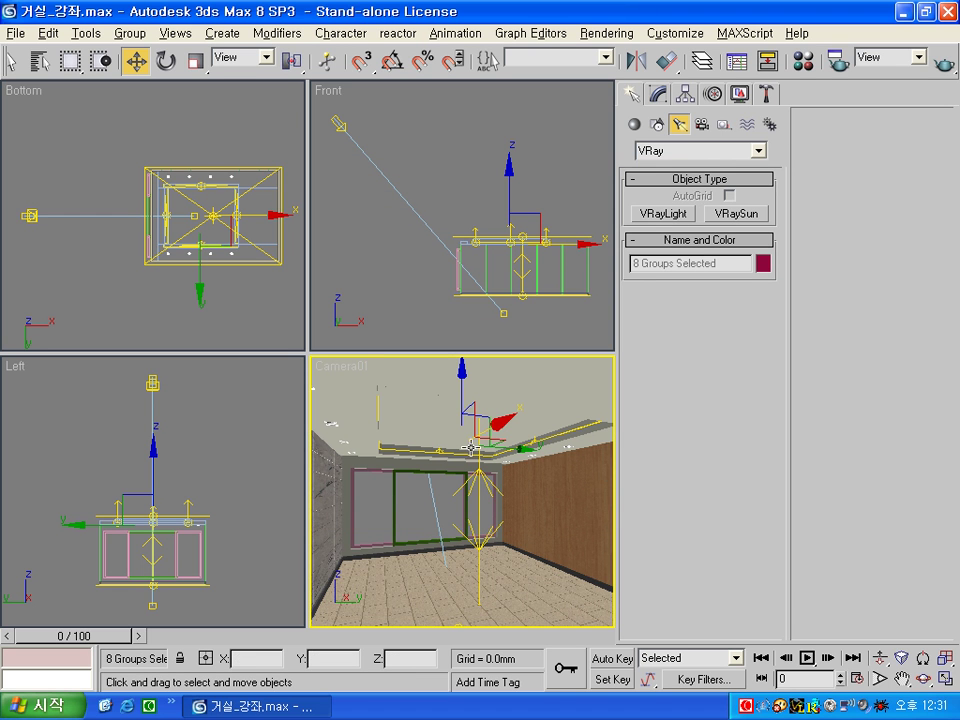
Turn the Bottom viewport into a Top view and clear the selection.
right_click(250, 323)
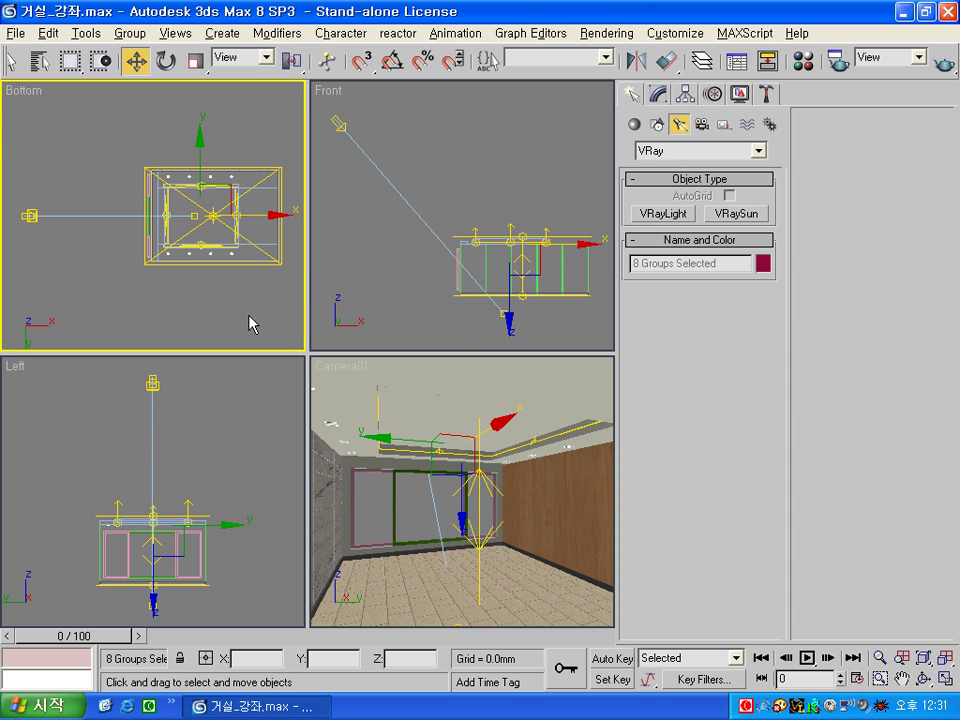
key(alt+w)
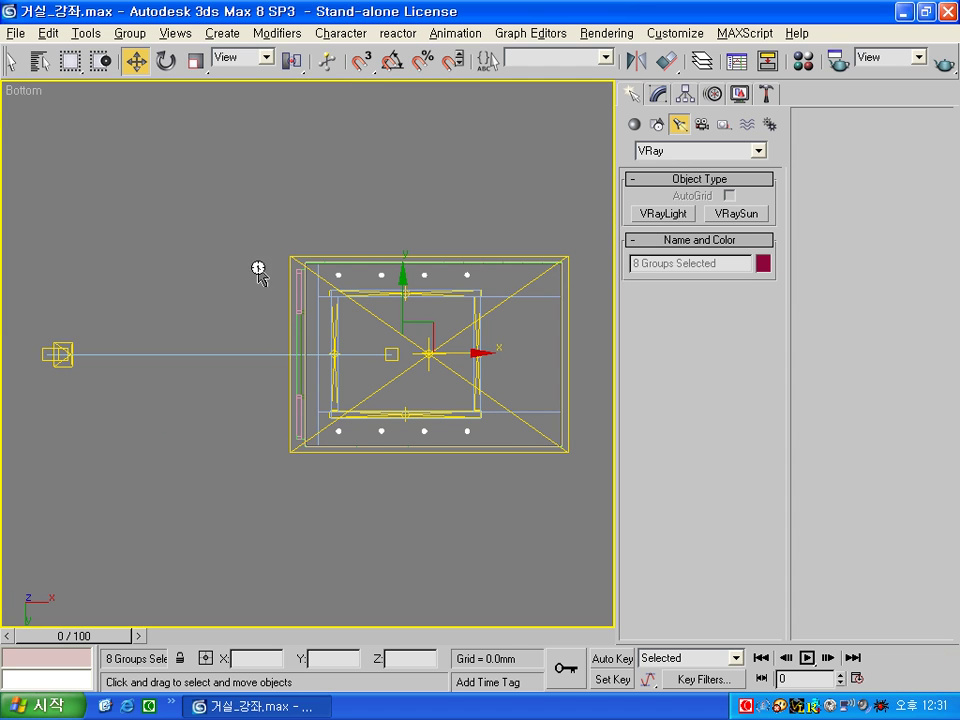
key(t)
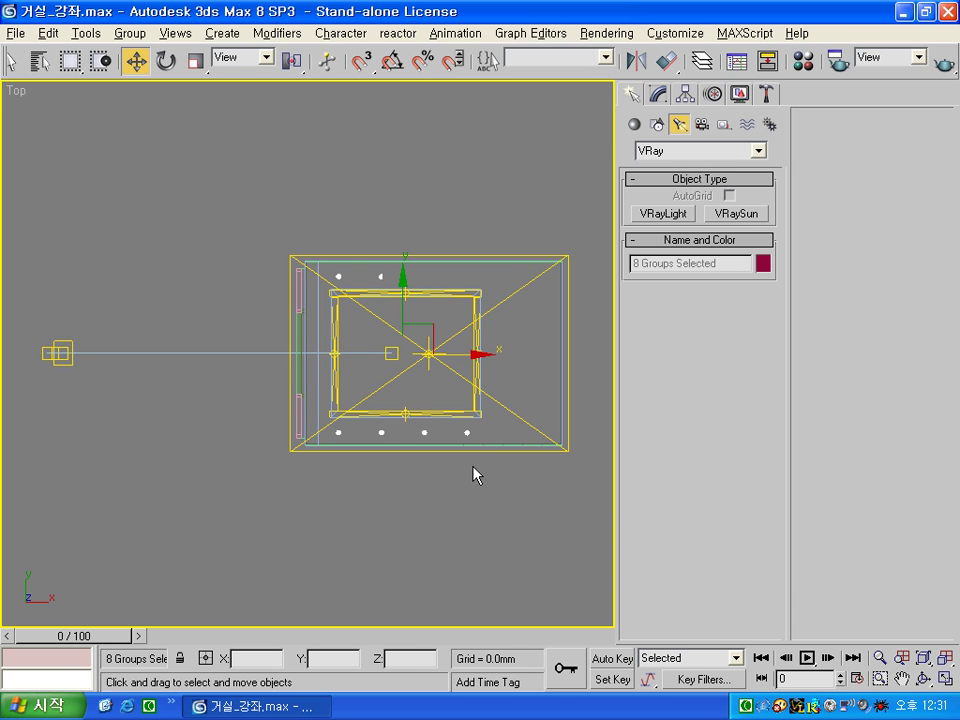
click(477, 504)
key(alt+w)
Zoom in the Front view and show edged faces in the Camera01 view.
right_click(503, 183)
scroll(506, 255, up, 3)
scroll(506, 255, up, 3)
scroll(400, 255, up, 3)
scroll(480, 210, up, 3)
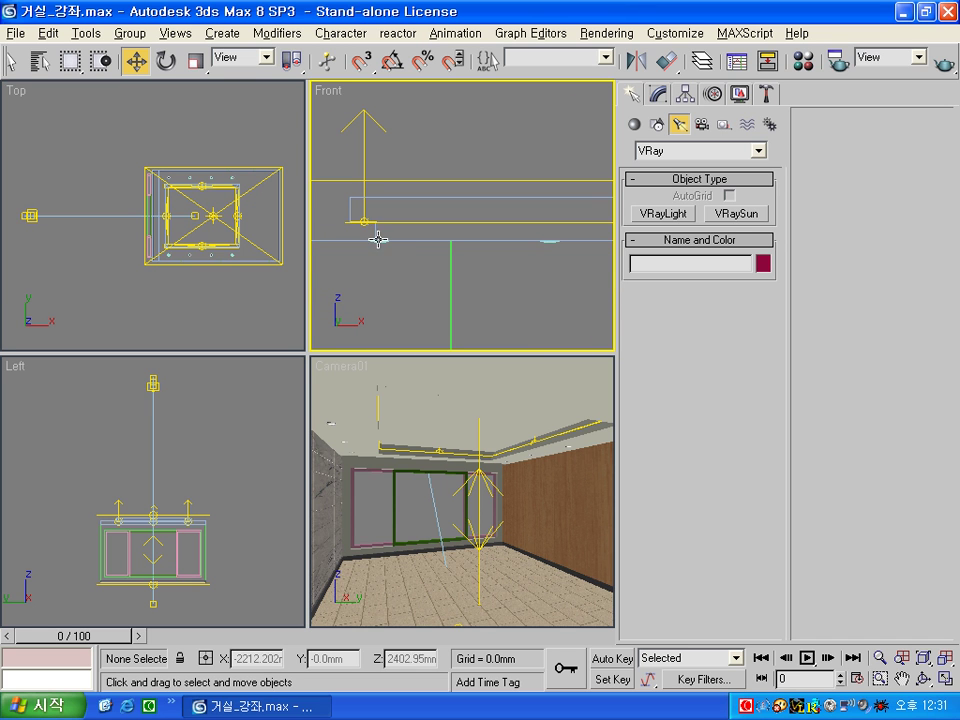
right_click(355, 484)
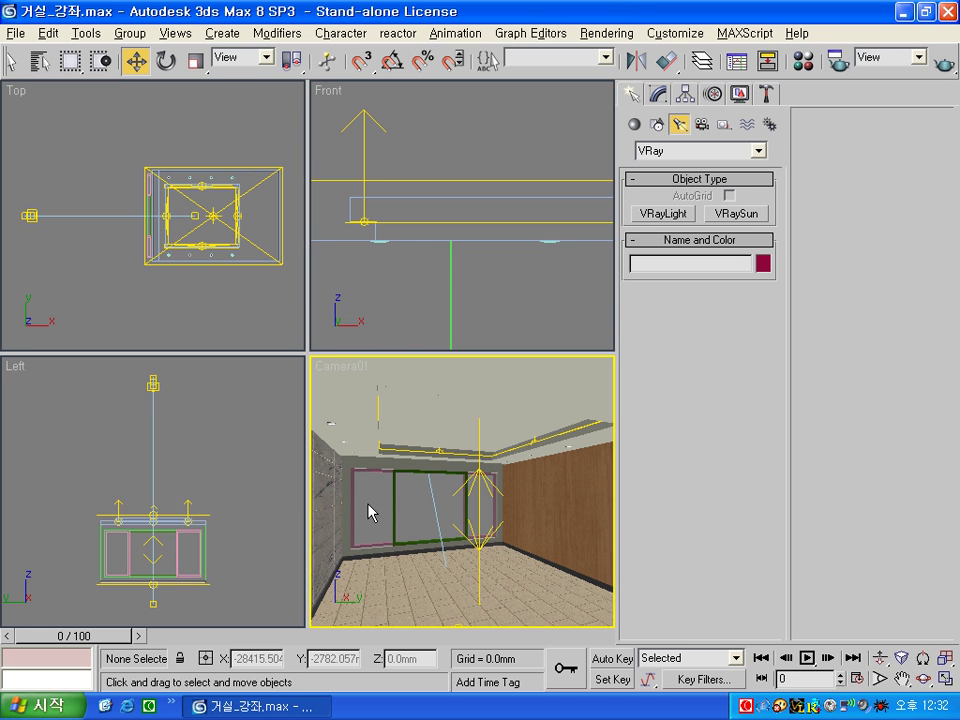
key(F4)
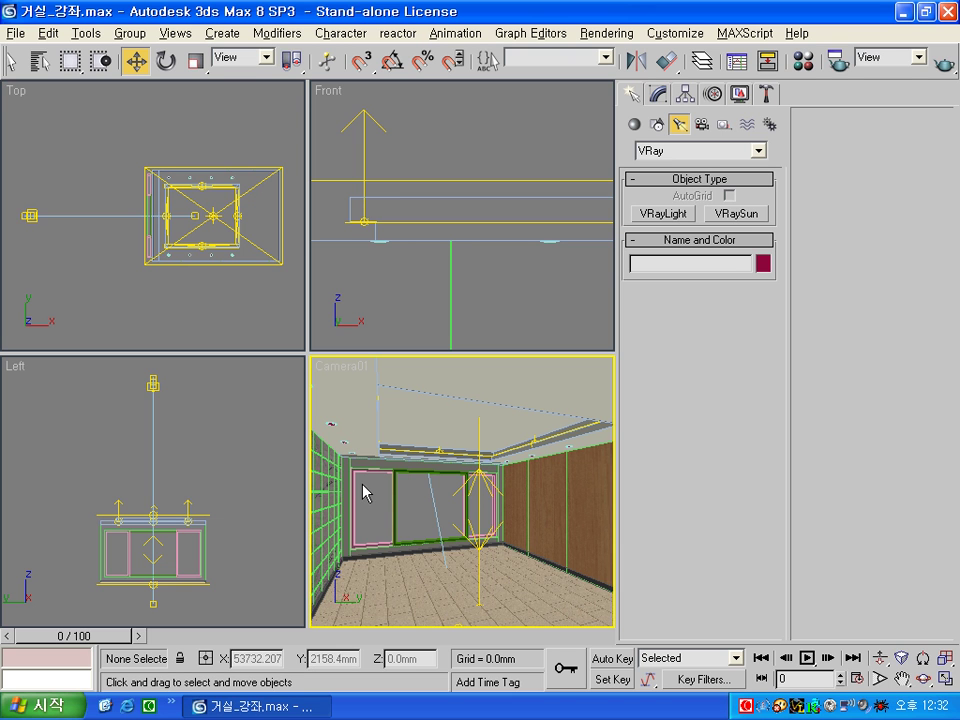
Zoom the Left view in on the window area.
right_click(198, 549)
scroll(198, 549, up, 2)
scroll(198, 540, up, 2)
scroll(210, 500, up, 2)
scroll(216, 478, down, 2)
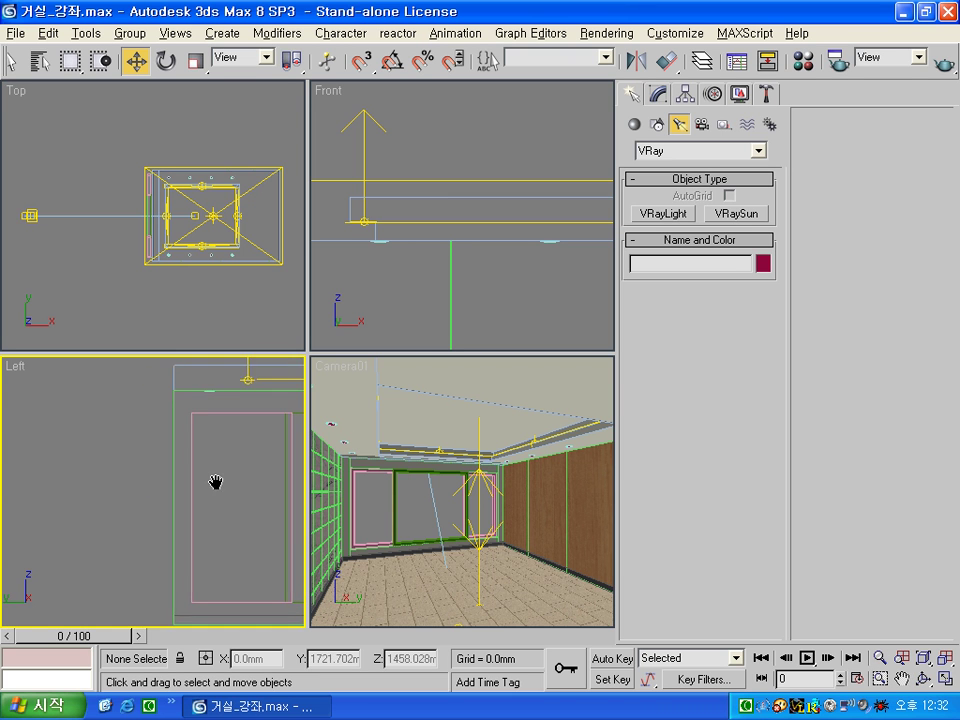
scroll(231, 460, up, 2)
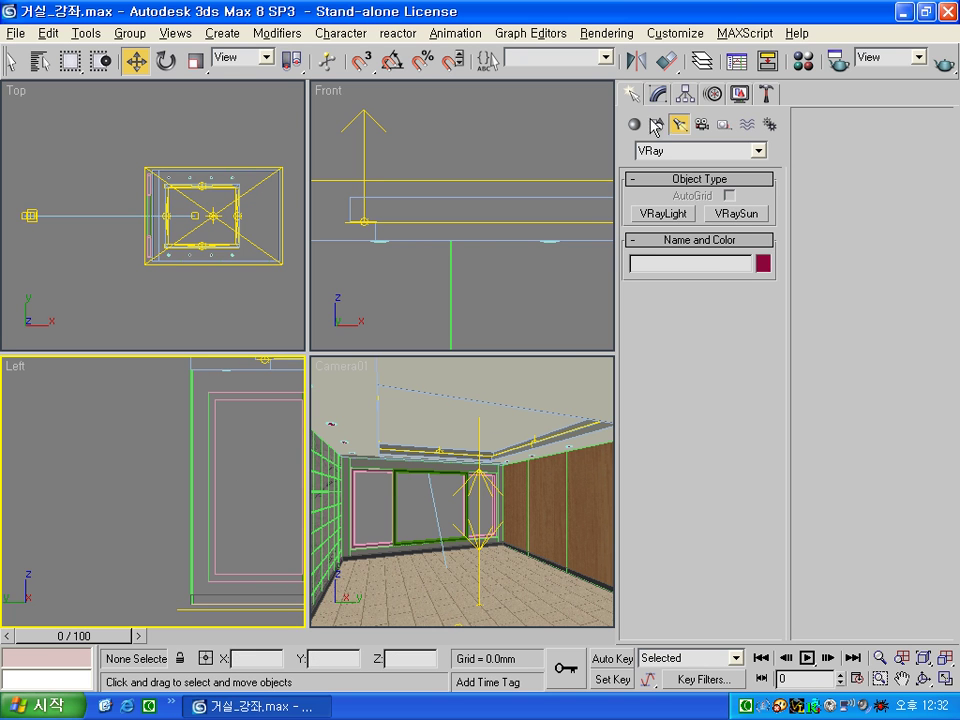
Choose the Photometric light category and its Target Point light type.
click(688, 150)
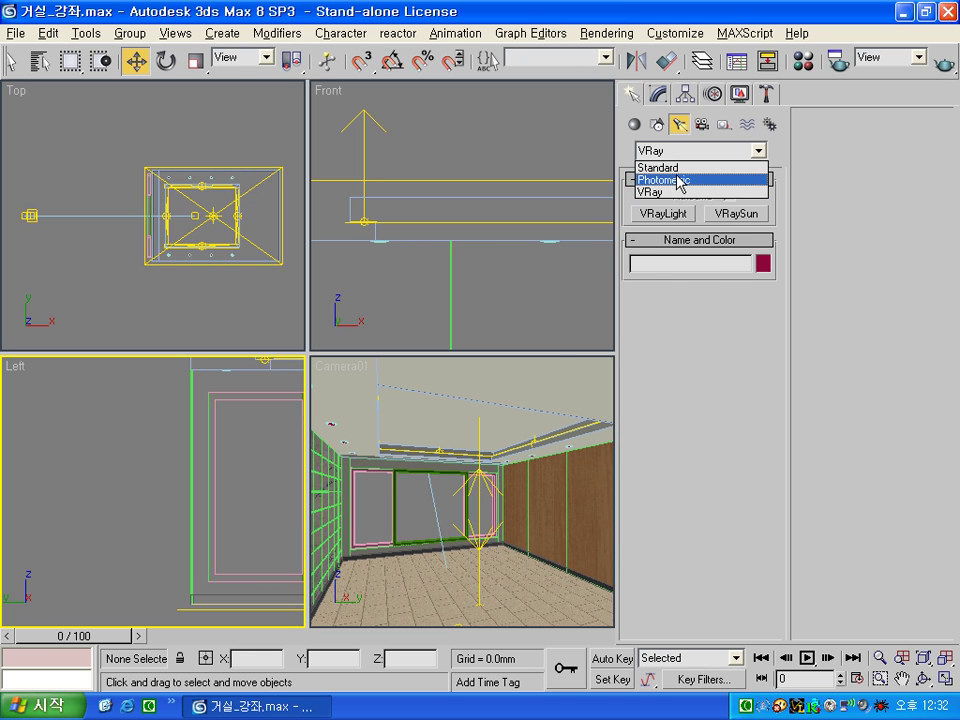
click(678, 178)
click(676, 221)
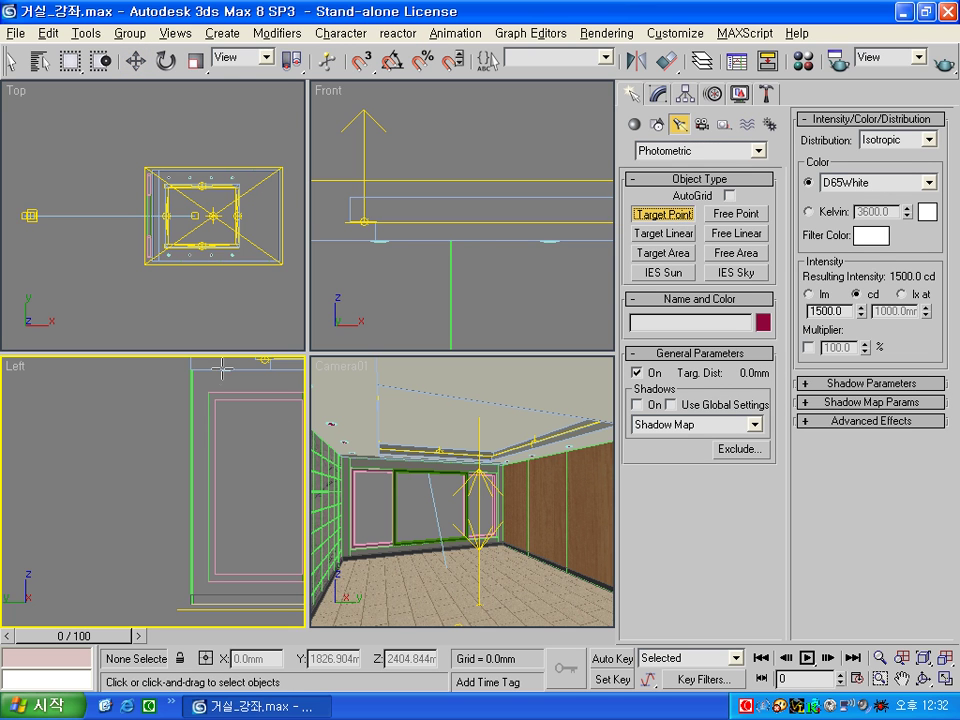
Create Point01 below the ceiling in the Left view with Web distribution, then pick a web file.
key(alt+w)
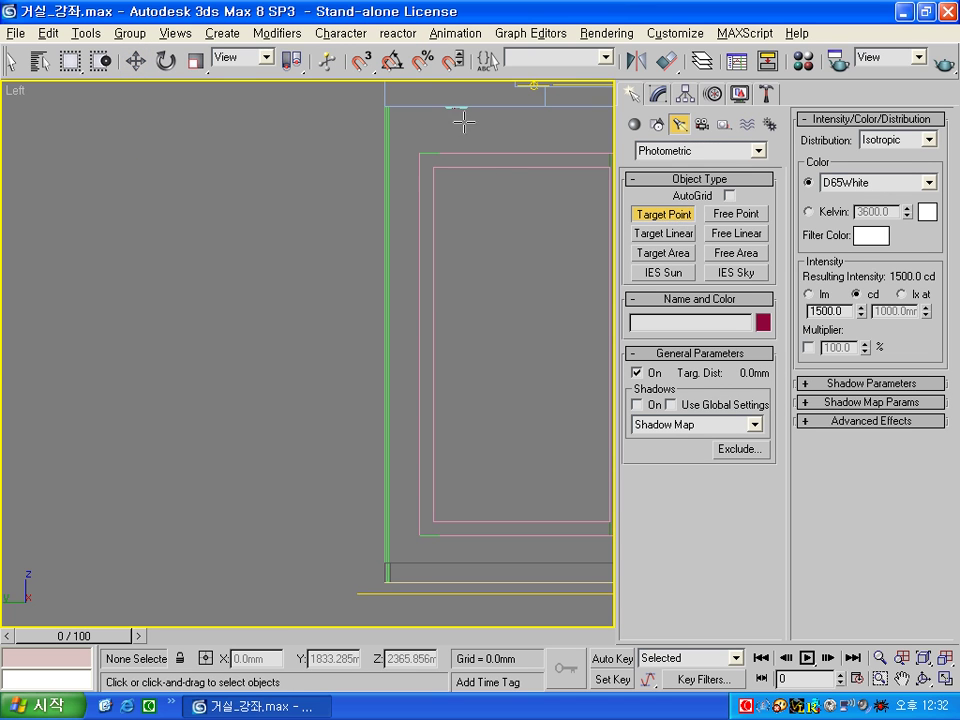
drag(455, 104, 395, 410)
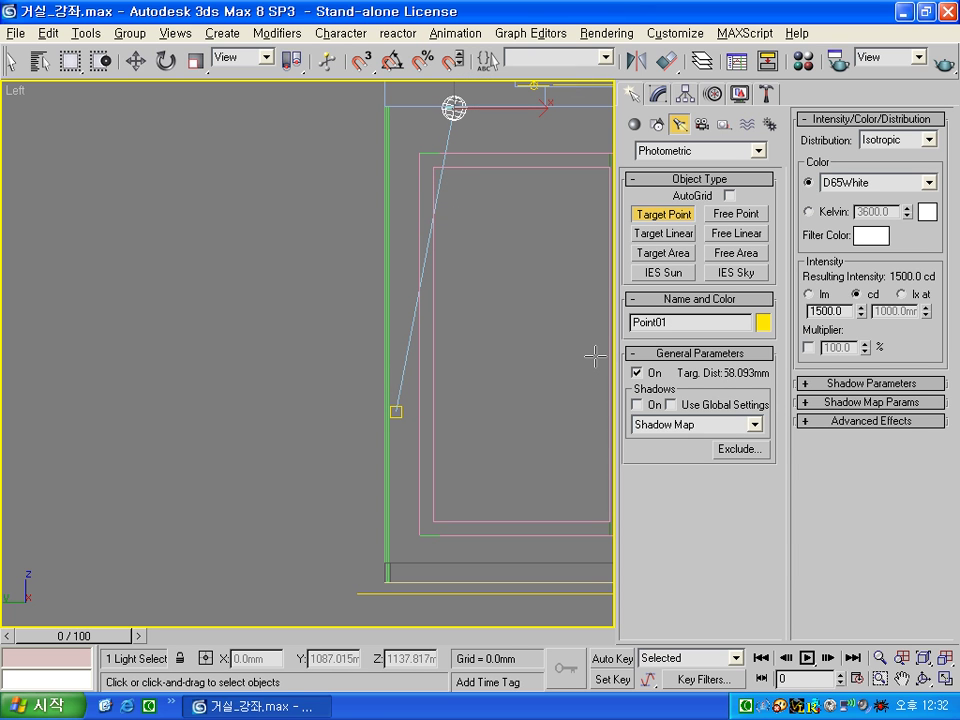
click(886, 147)
click(888, 180)
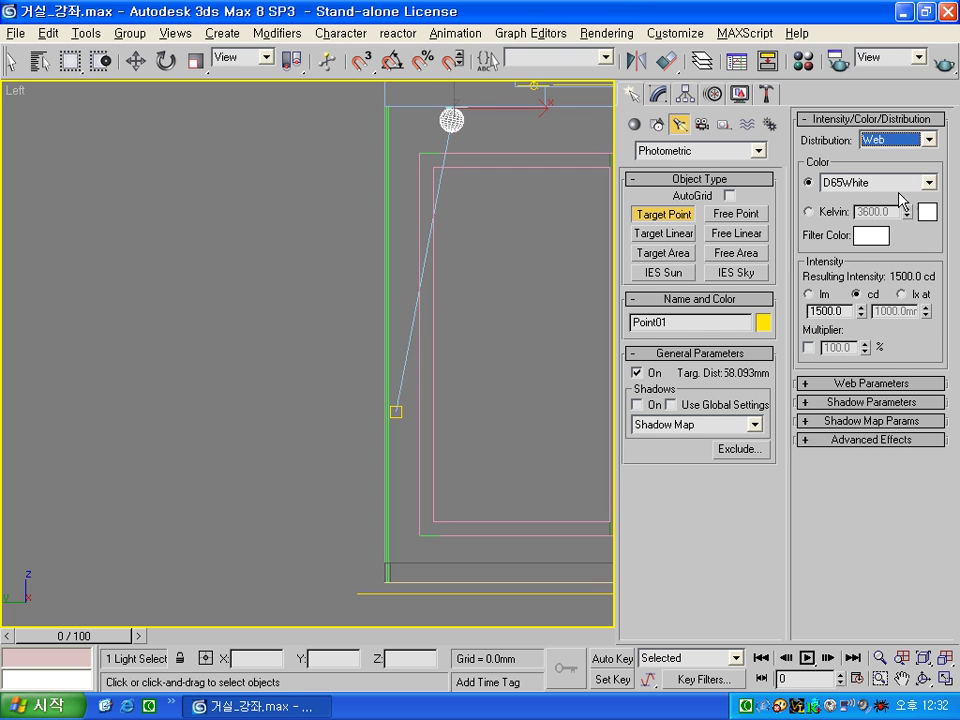
click(856, 384)
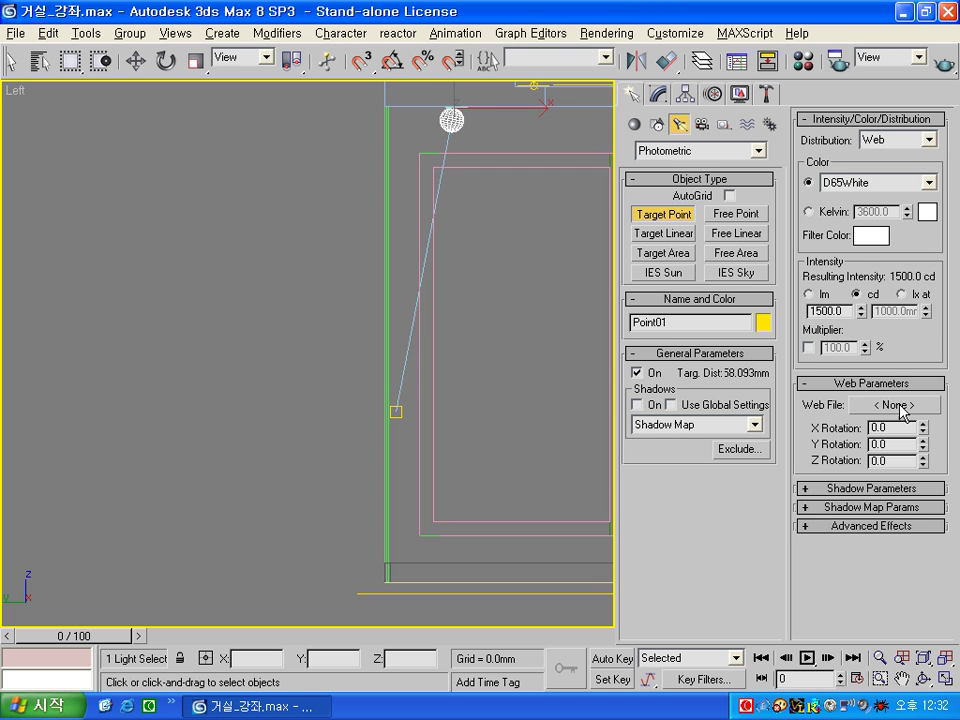
click(889, 406)
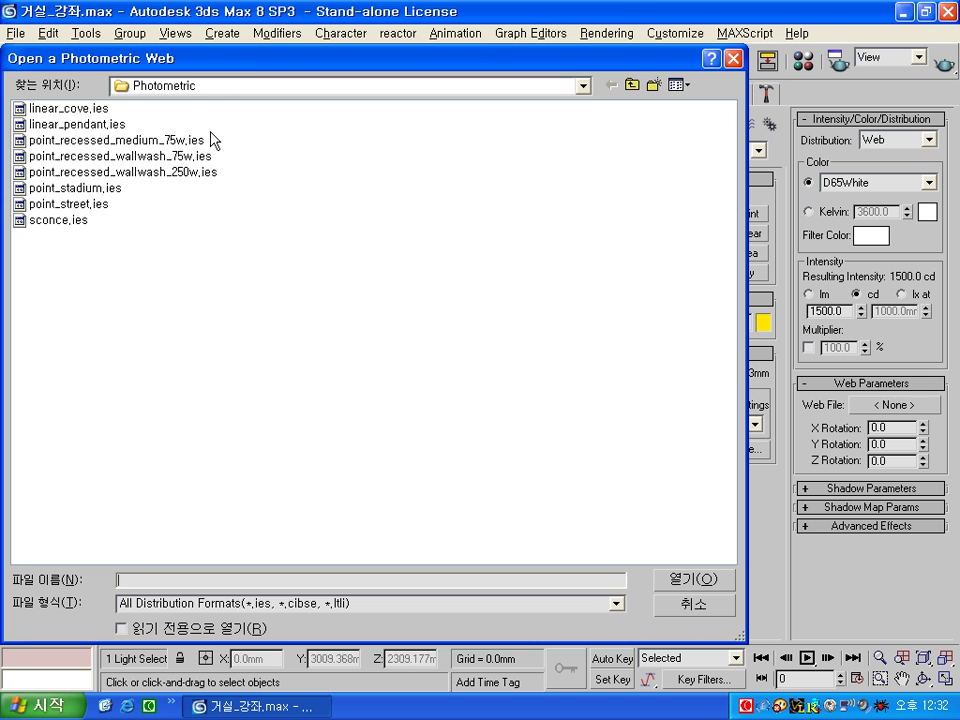
Browse drive D: and the My Documents folders looking for the IES web file.
click(230, 86)
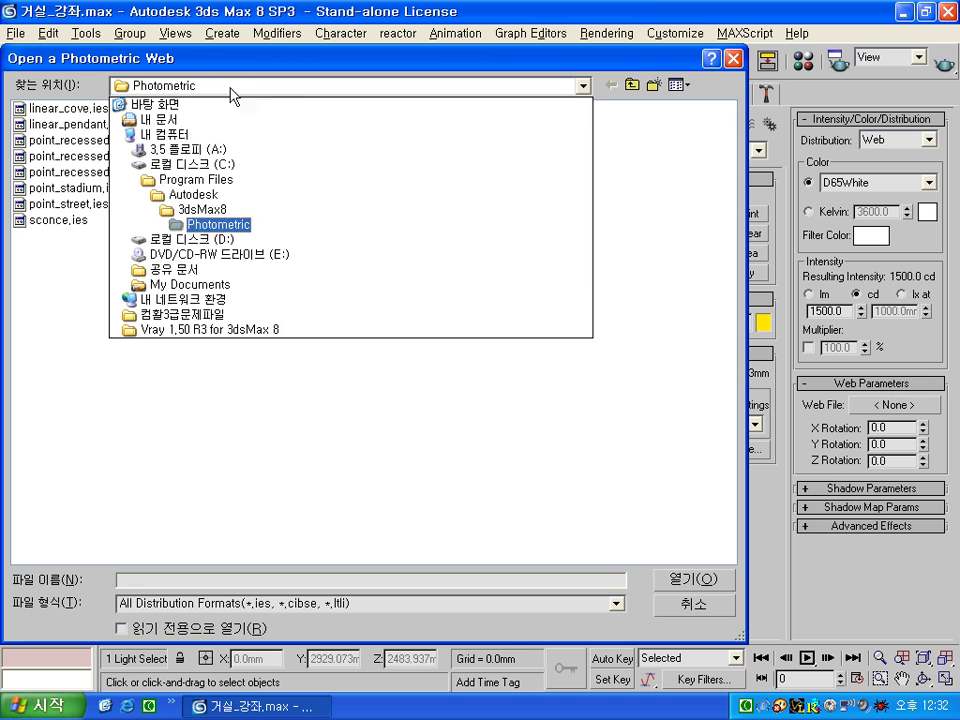
click(208, 240)
double_click(32, 117)
double_click(34, 117)
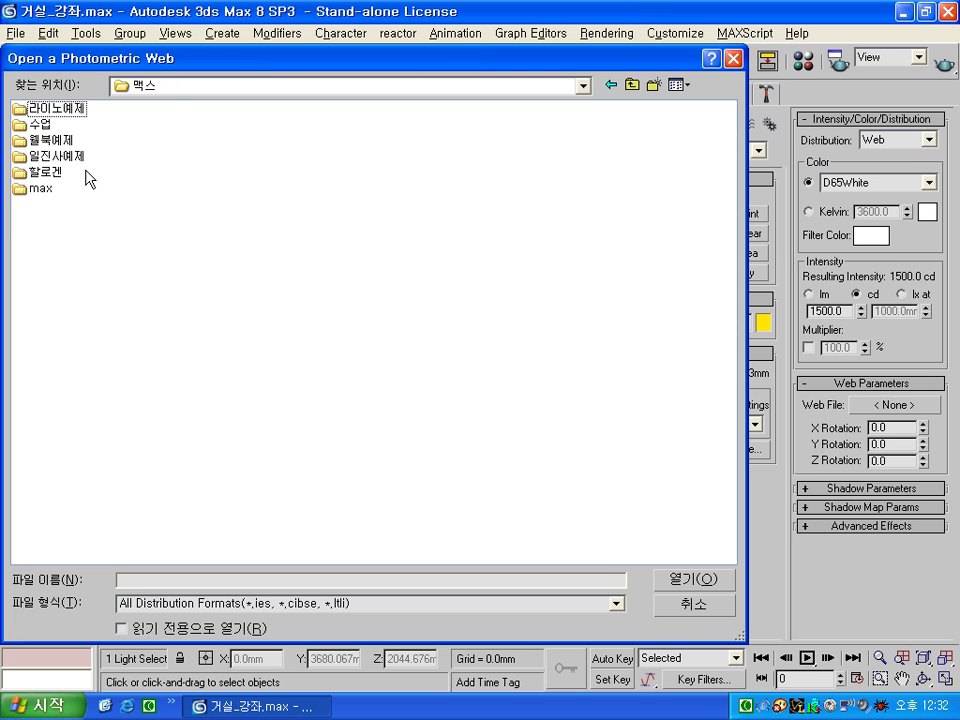
double_click(42, 188)
double_click(35, 104)
double_click(40, 109)
double_click(40, 109)
double_click(40, 109)
click(57, 126)
double_click(57, 127)
Load spot01.ies from the max folder as Point01's web file.
click(607, 86)
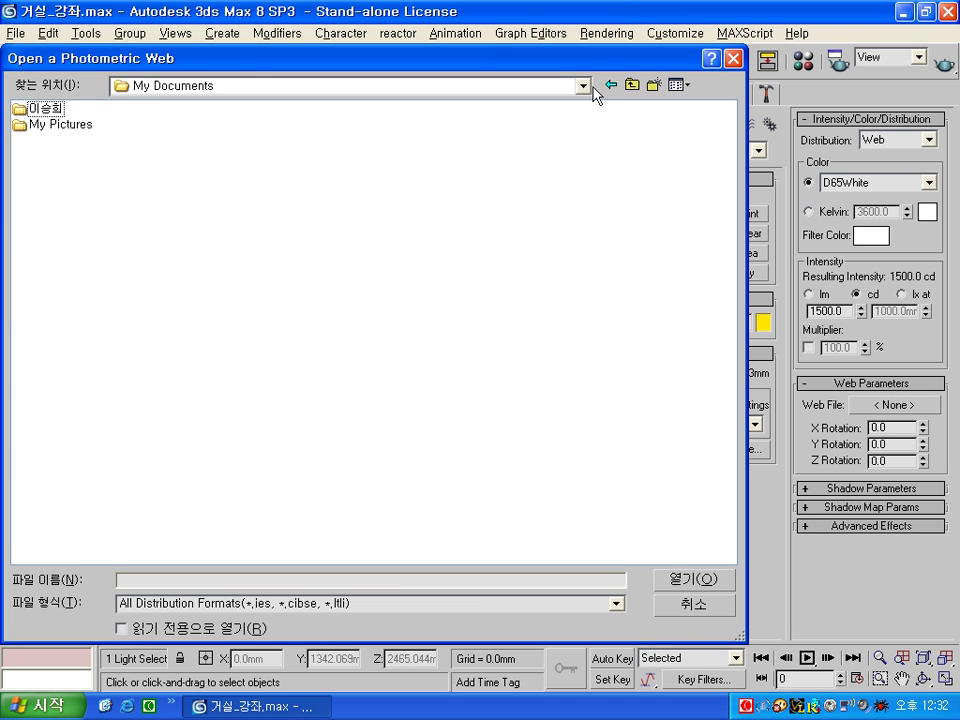
double_click(52, 109)
double_click(45, 108)
click(45, 108)
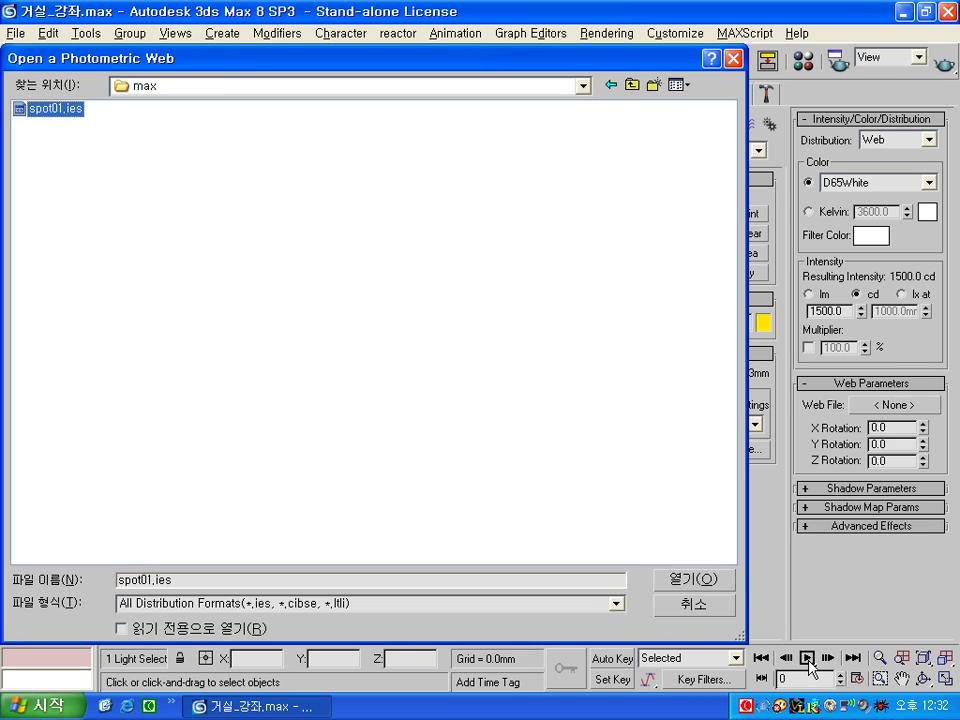
click(696, 584)
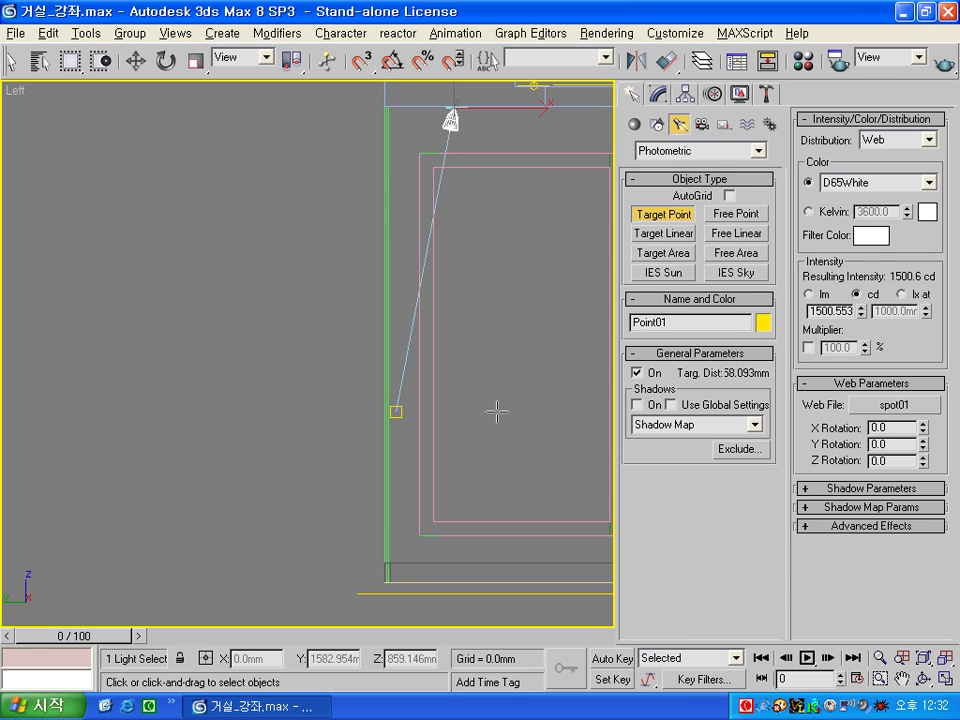
Maximize the Top view and zoom in on the plan.
key(w)
key(alt+w)
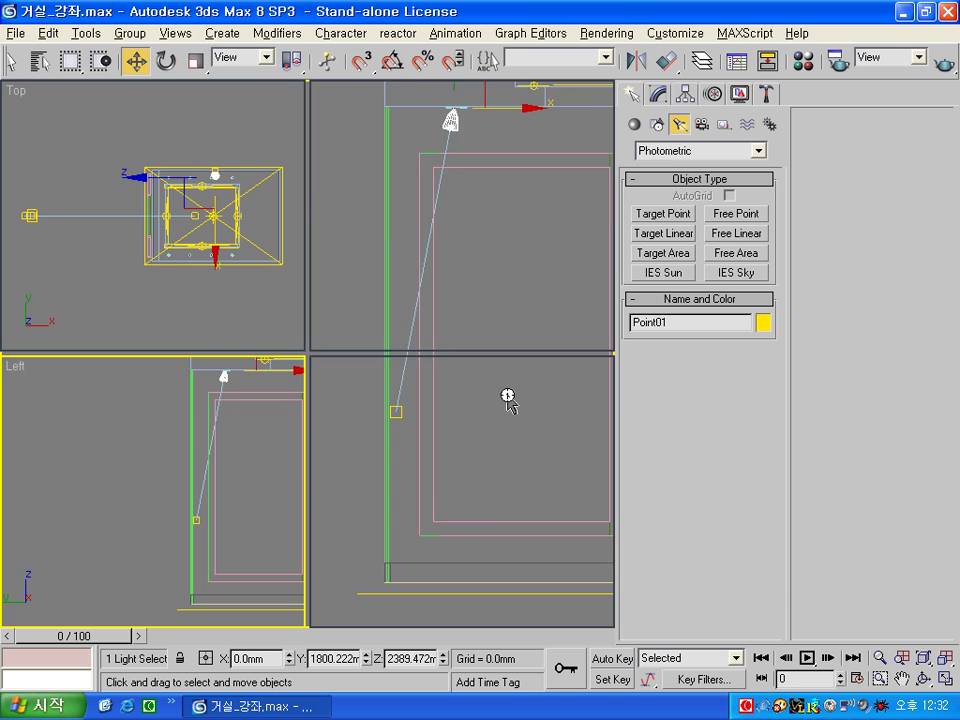
click(218, 165)
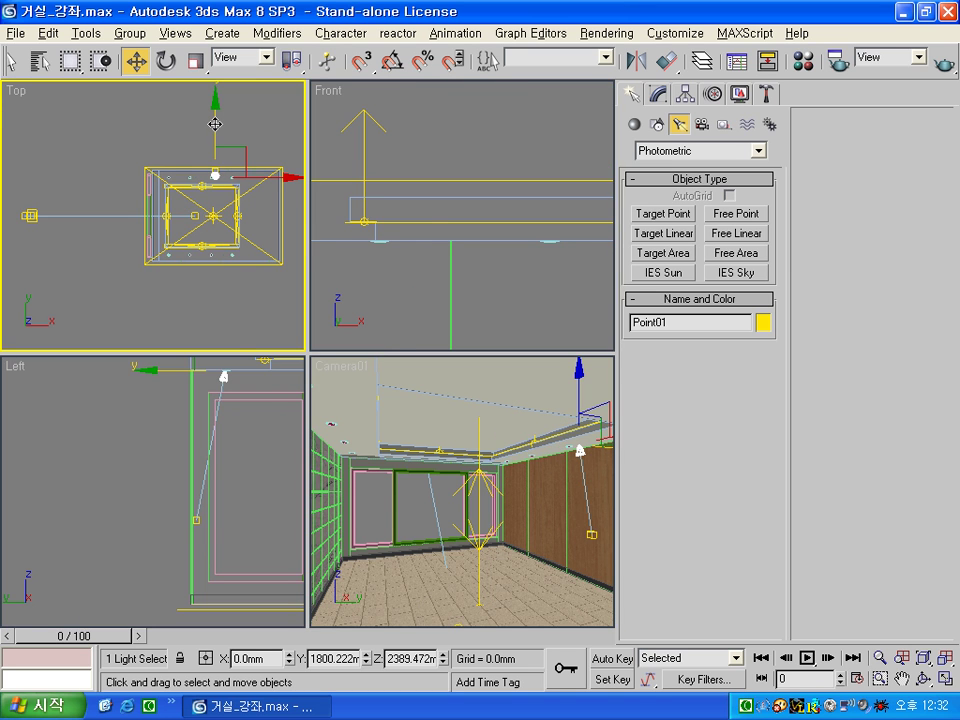
key(alt+w)
click(470, 240)
scroll(446, 246, up, 3)
scroll(446, 246, up, 2)
scroll(334, 317, up, 2)
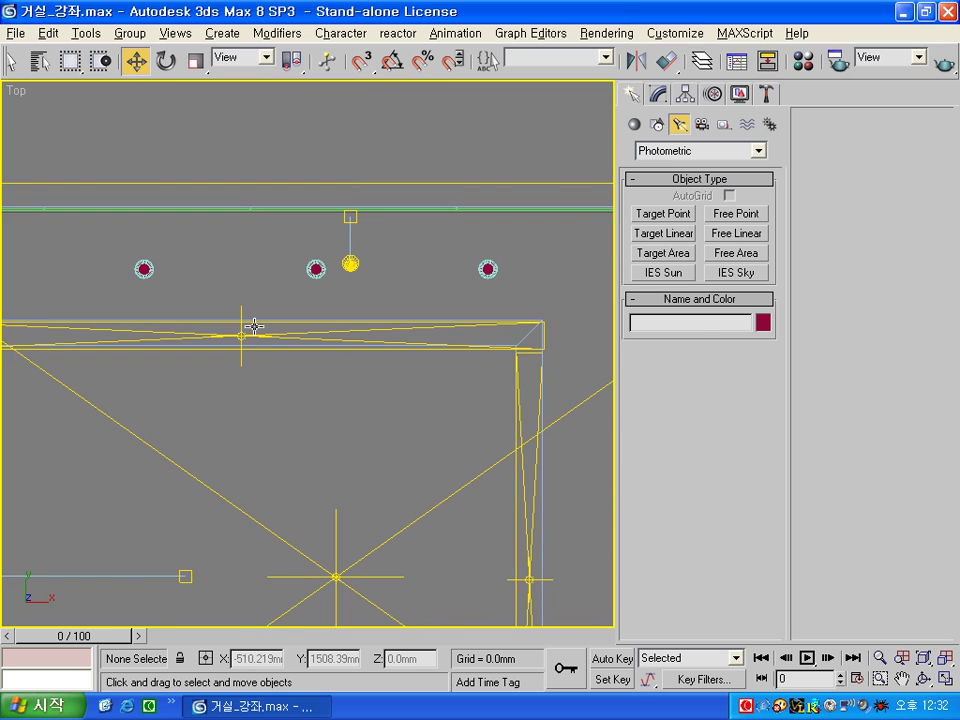
Move Point01 along X onto the leftmost downlight by the top wall.
click(350, 263)
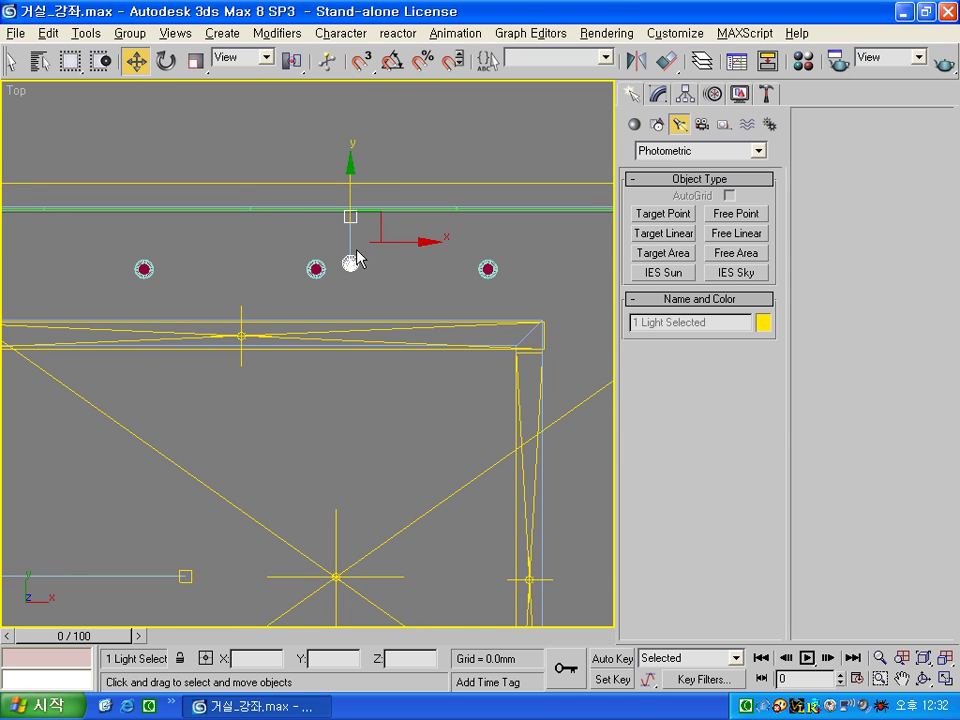
mouse_move(424, 240)
mouse_down()
mouse_move(227, 242)
mouse_move(184, 294)
mouse_up()
middle_drag(184, 294, 421, 299)
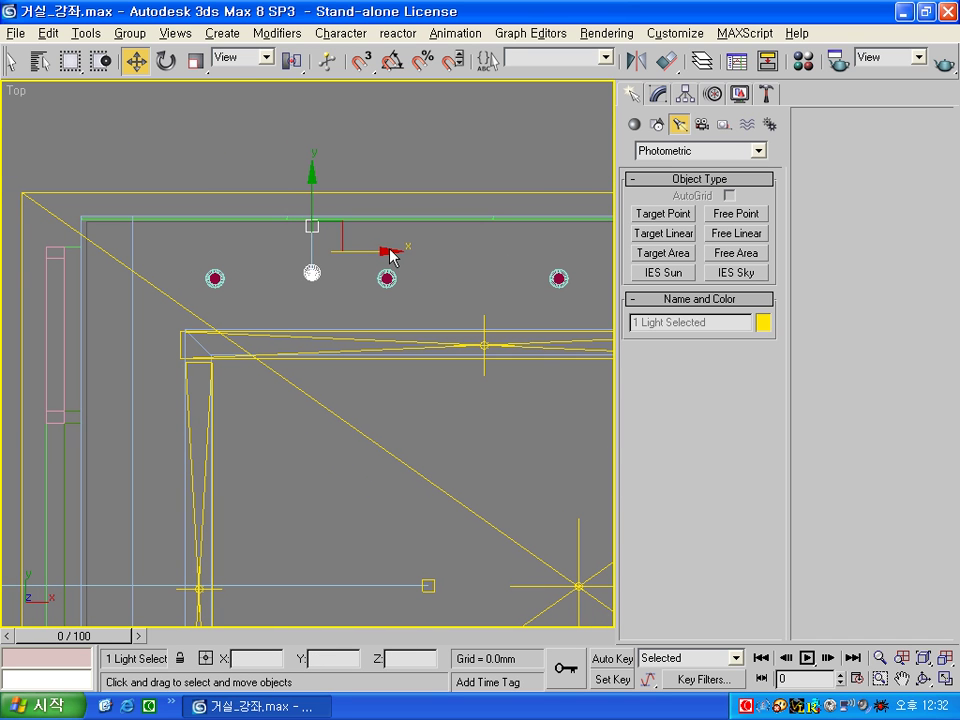
click(389, 256)
click(311, 268)
mouse_move(342, 250)
mouse_down()
mouse_move(244, 257)
mouse_move(445, 256)
mouse_up()
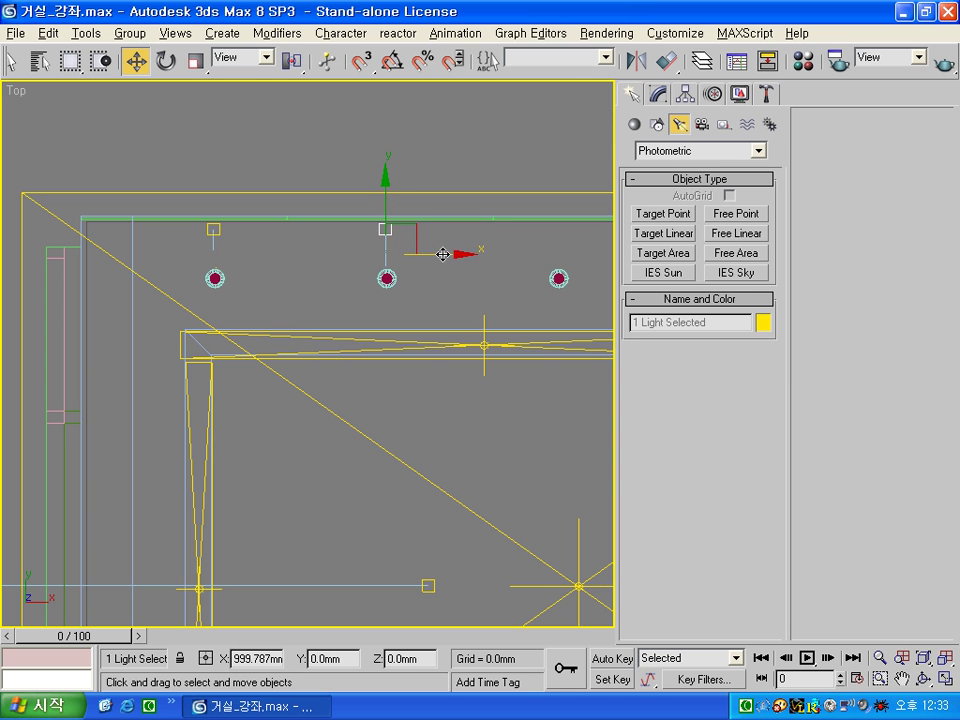
Shift-drag instanced copies of Point01 onto the remaining top-wall downlights, then zoom out.
shift+drag(445, 256, 443, 255)
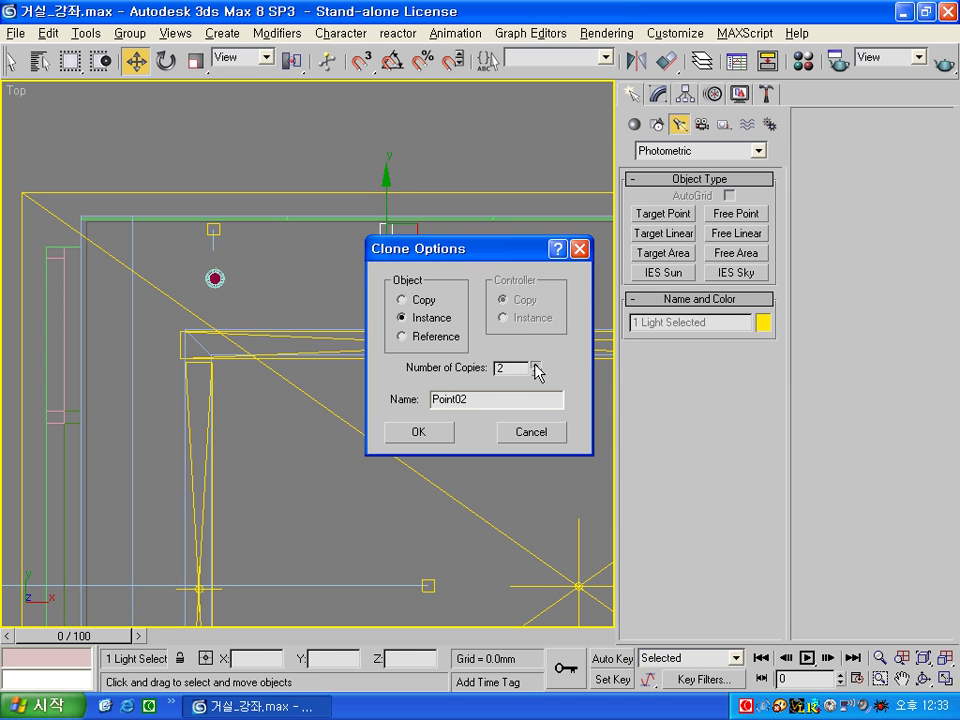
click(429, 444)
middle_drag(378, 450, 296, 438)
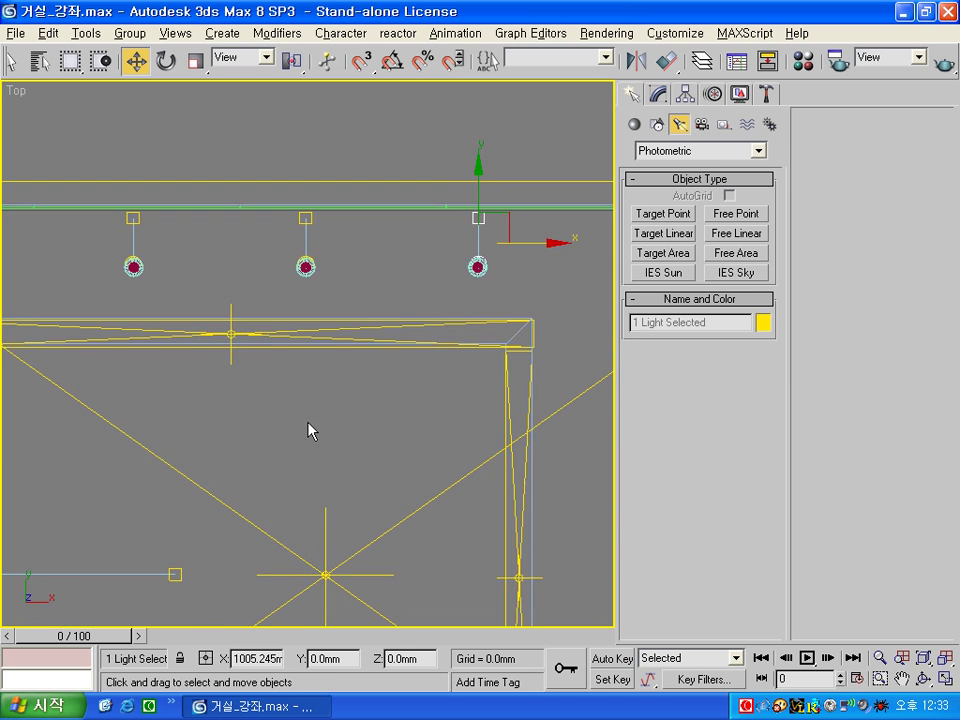
scroll(110, 283, down, 2)
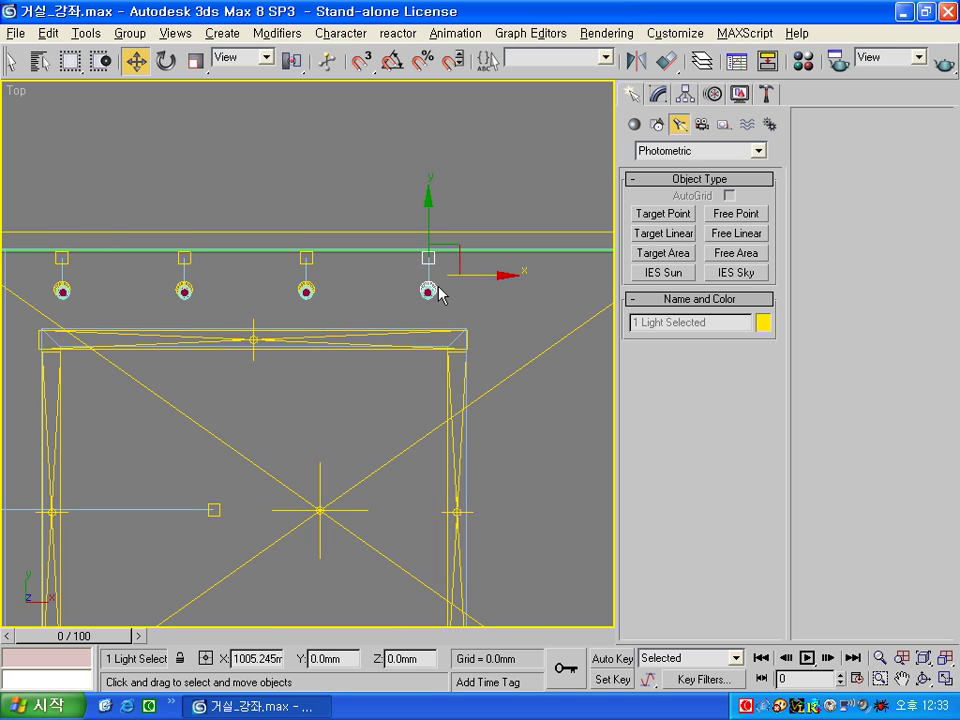
click(307, 176)
scroll(340, 360, down, 3)
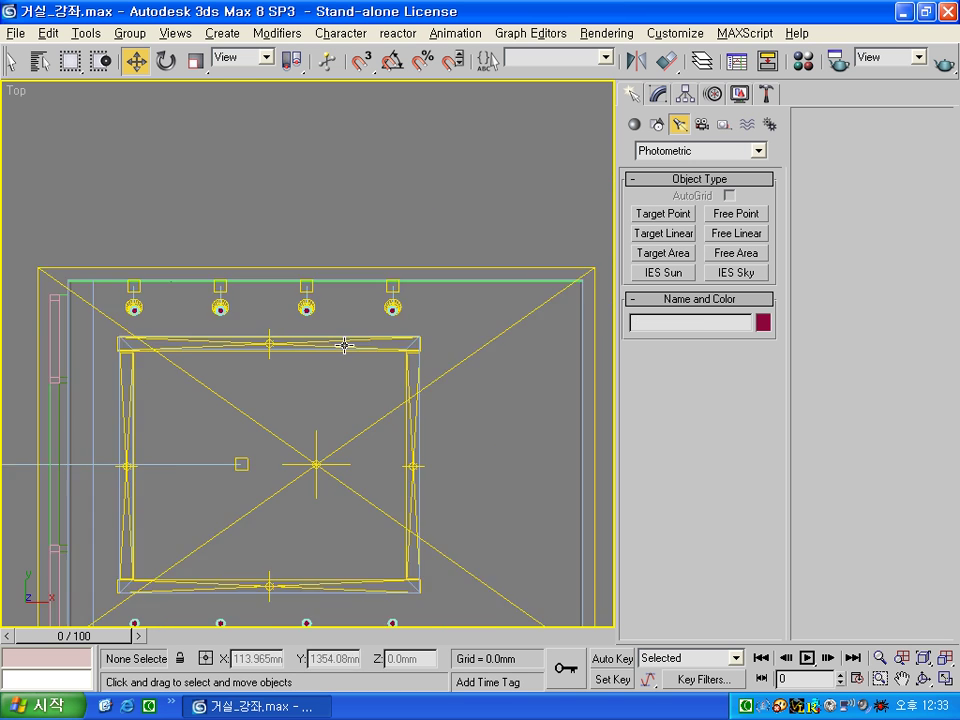
middle_drag(332, 381, 362, 310)
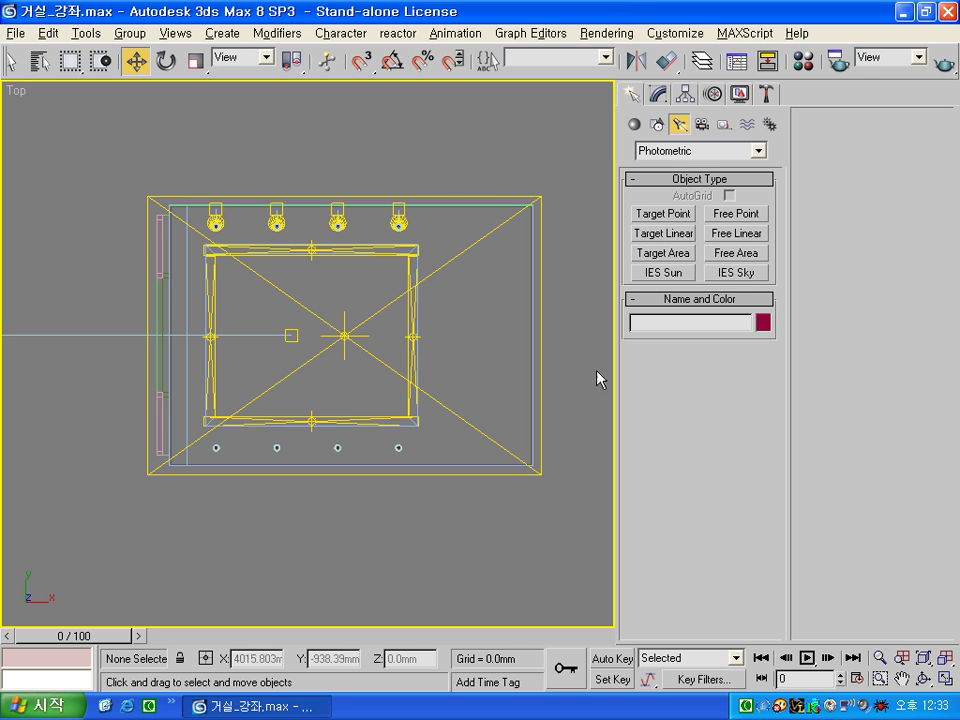
Set the reference coordinate system to the ceiling object 천장.
click(245, 57)
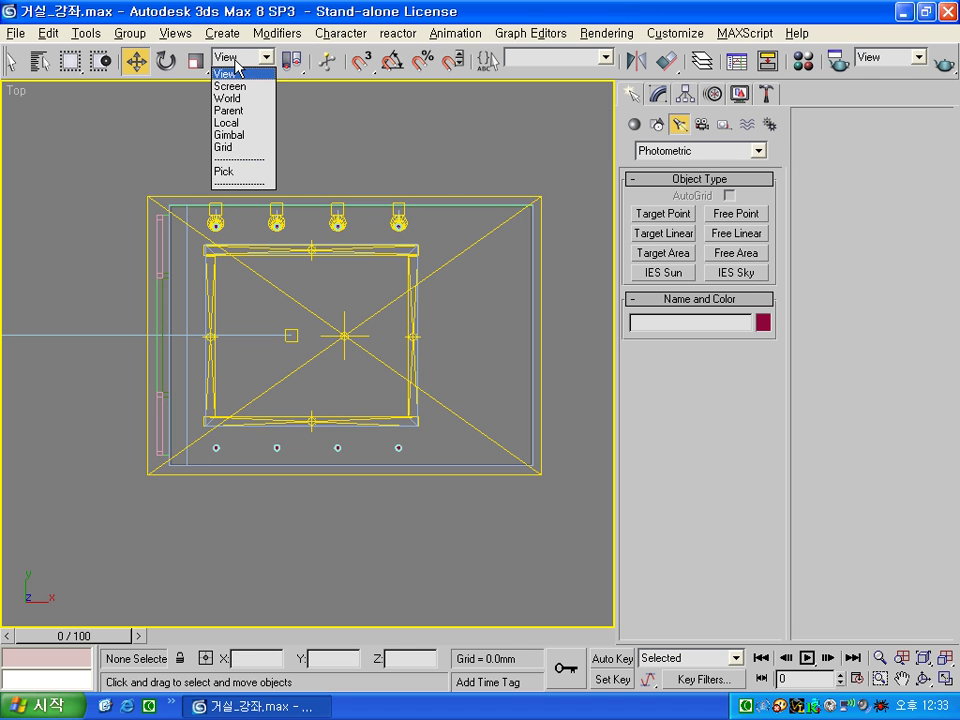
click(252, 170)
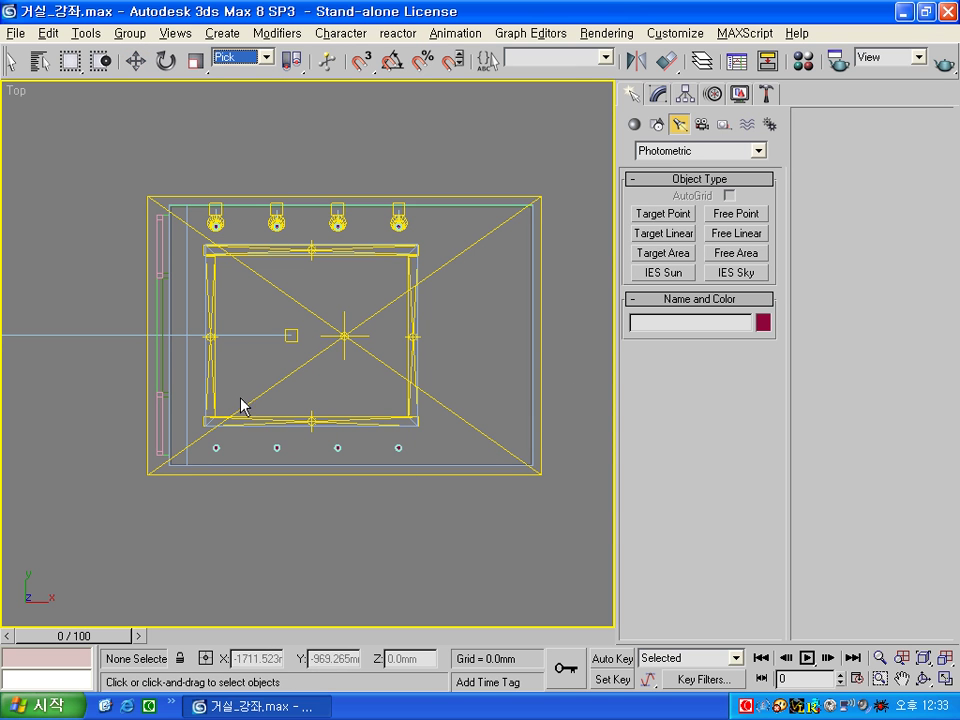
key(h)
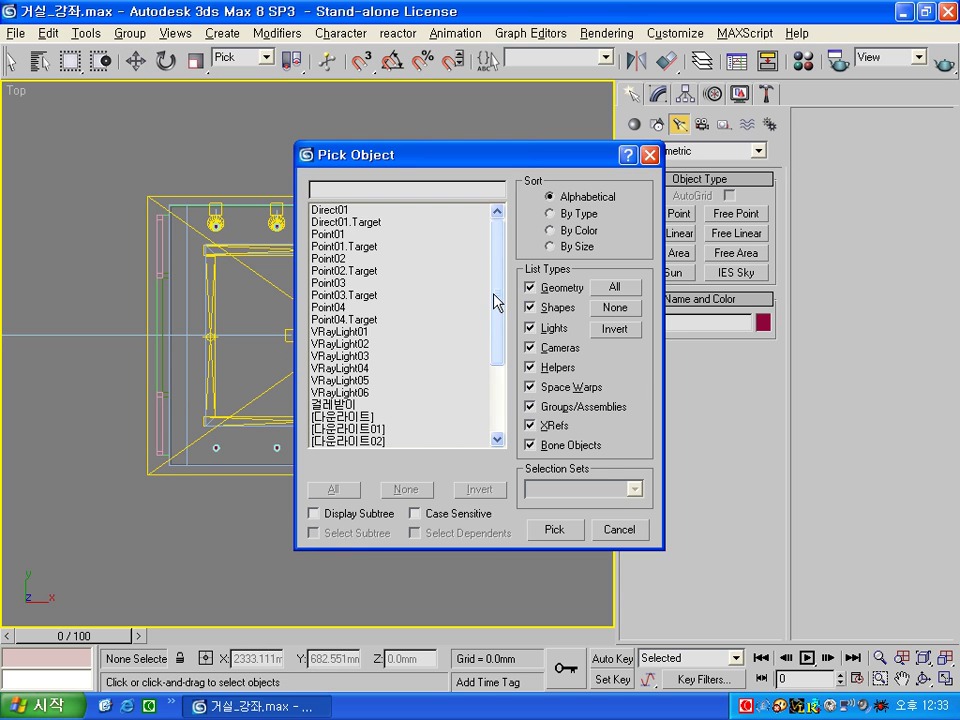
scroll(503, 337, down, 4)
double_click(388, 428)
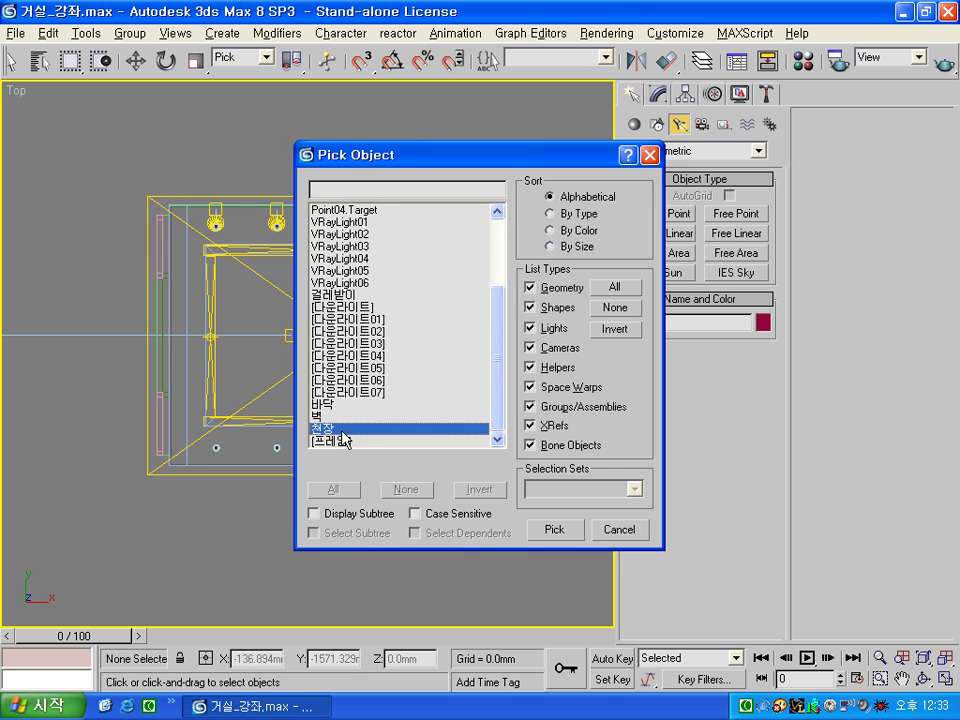
key(w)
click(266, 57)
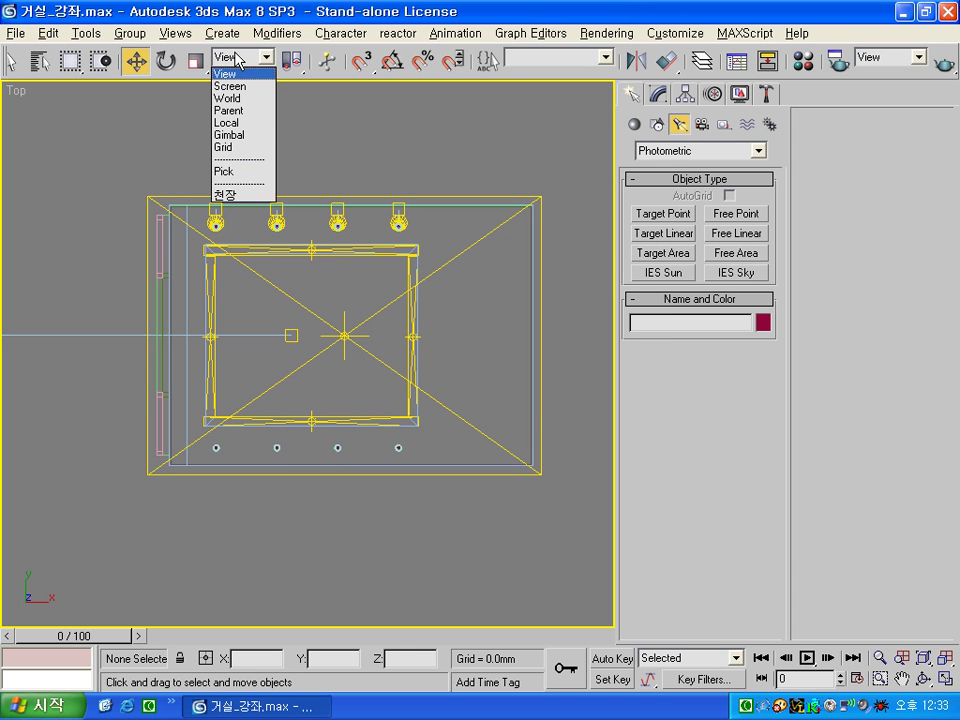
click(261, 187)
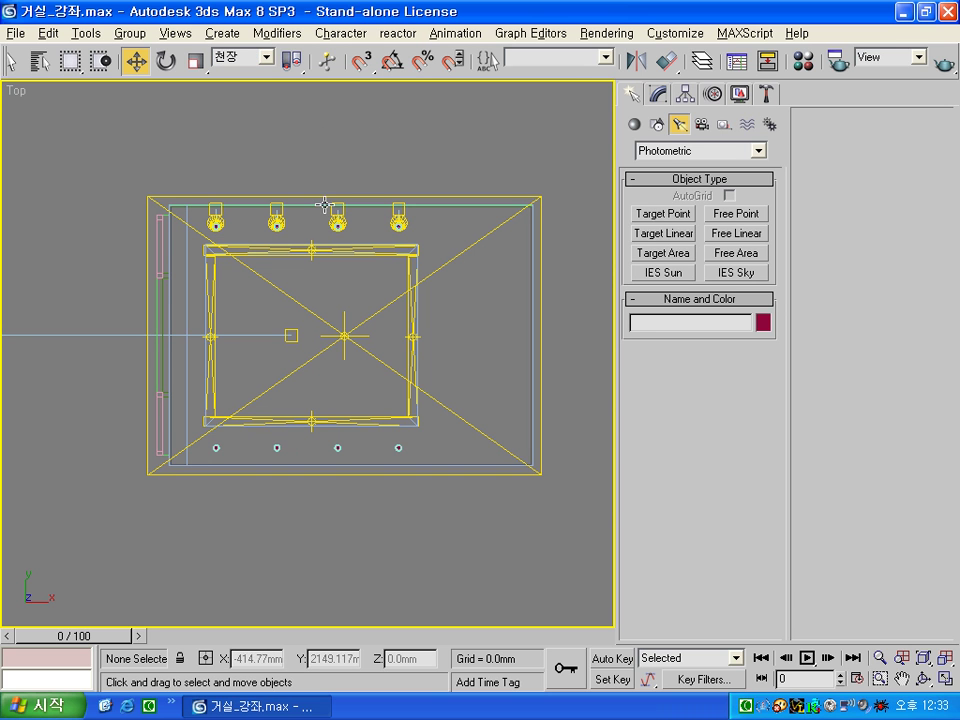
Select Point01 through Point04.Target by name.
key(h)
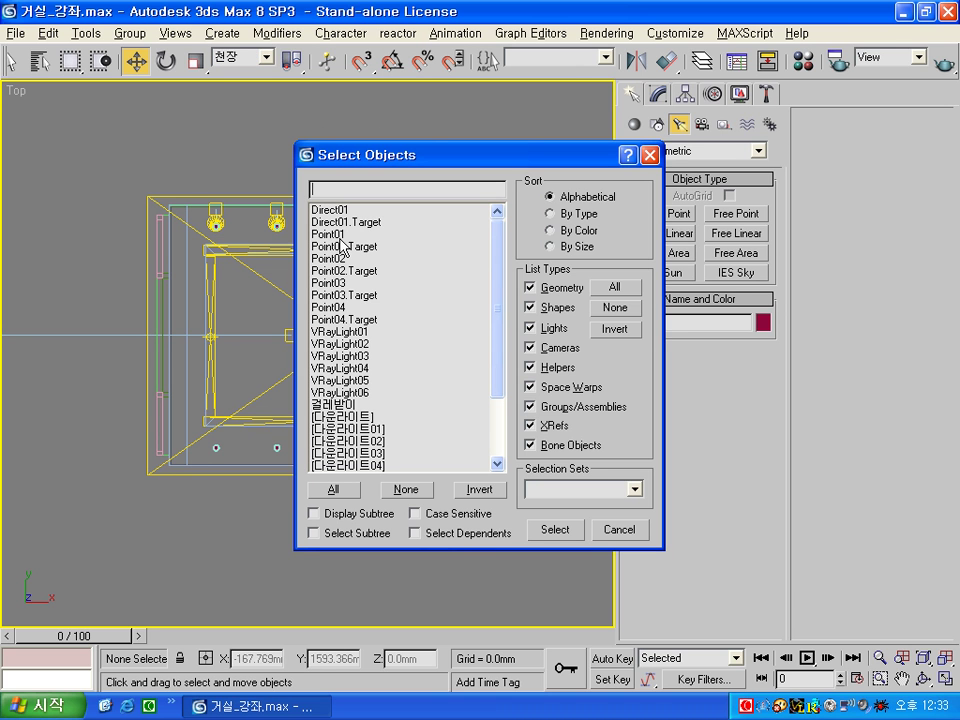
click(338, 234)
shift+click(365, 319)
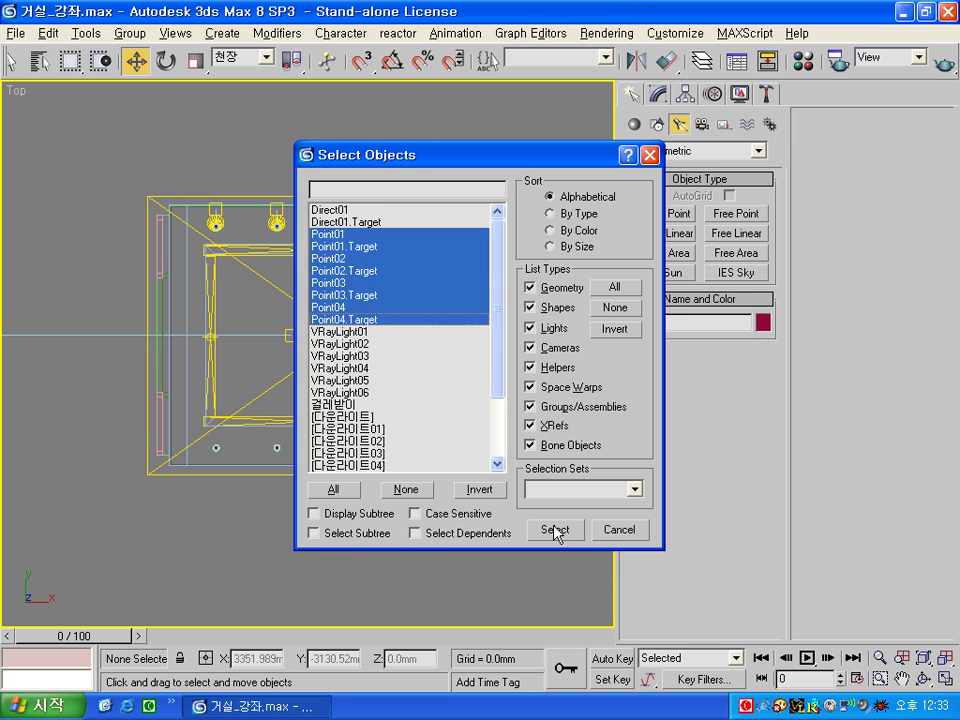
click(553, 529)
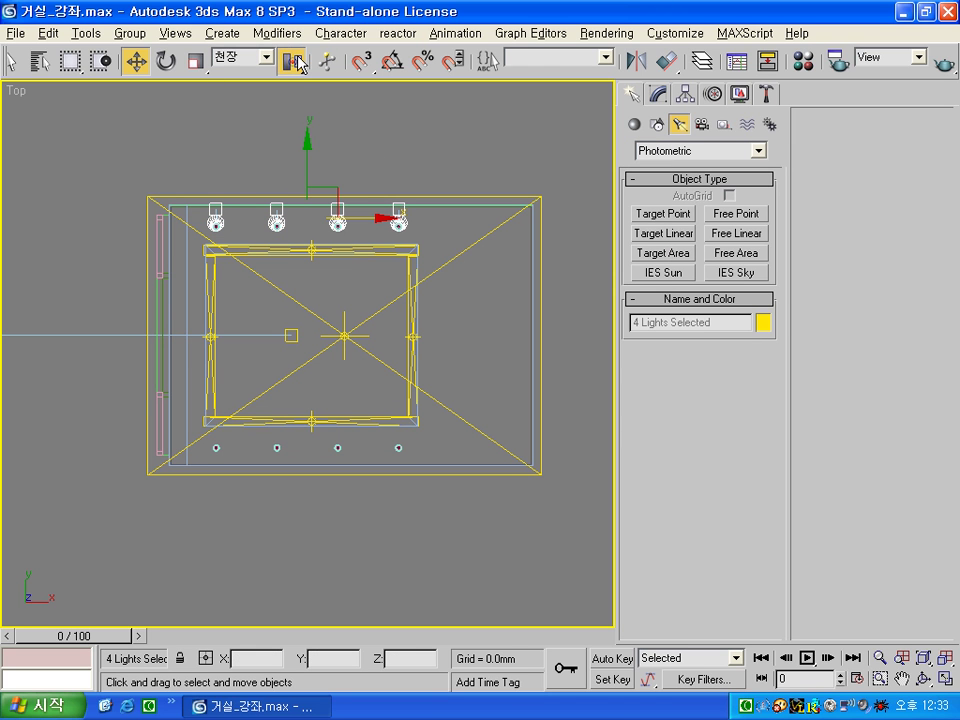
Mirror the four lights as instances across Y about the transform coordinate centre.
drag(296, 64, 289, 148)
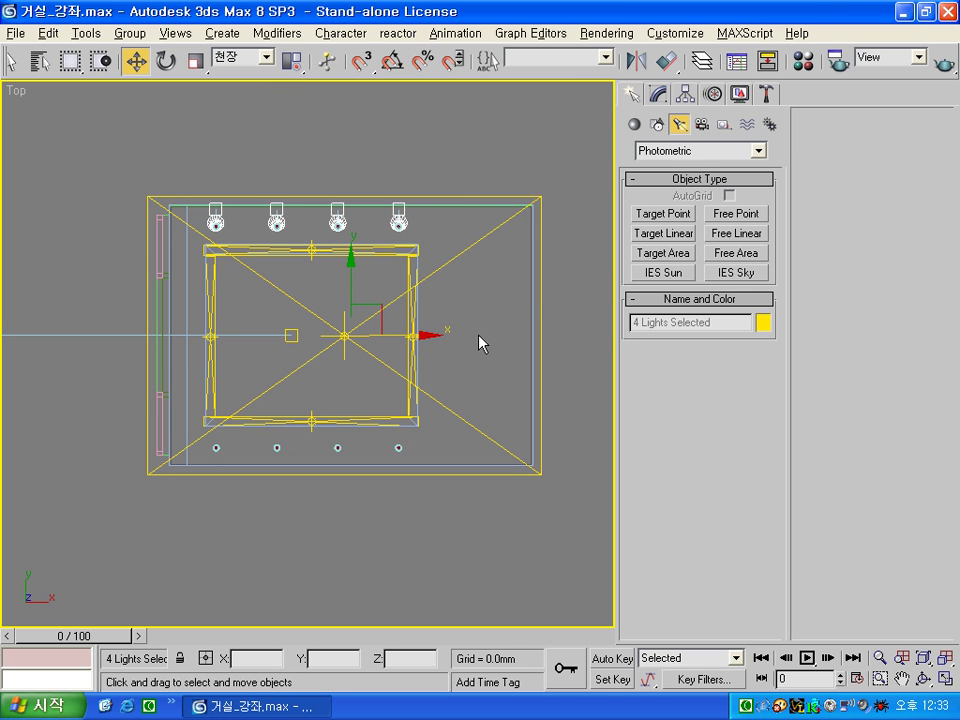
click(635, 60)
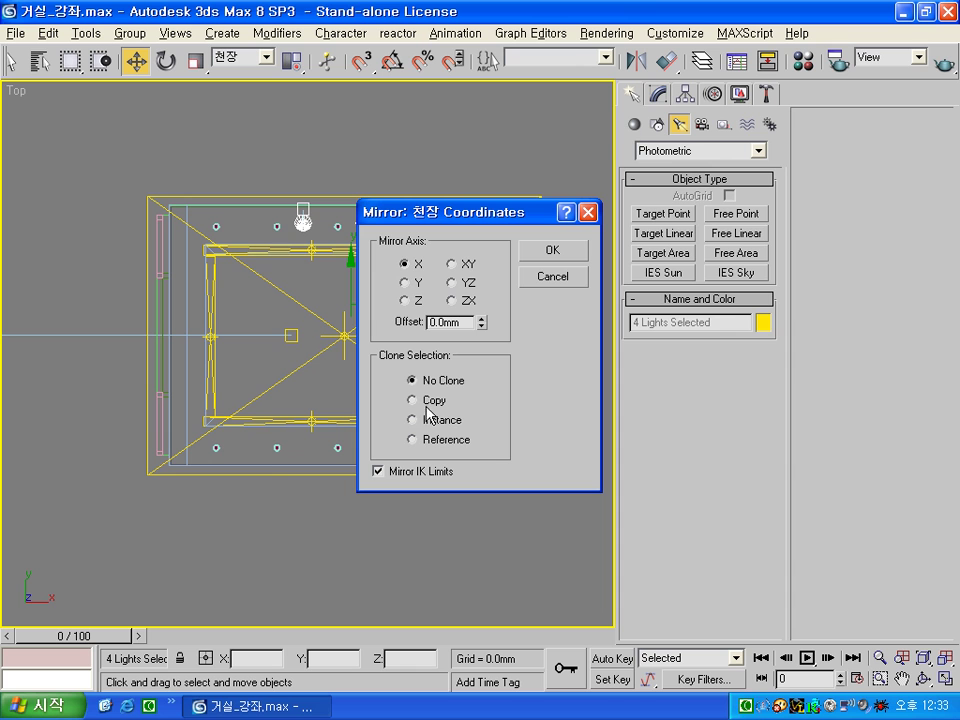
click(418, 284)
drag(514, 210, 676, 156)
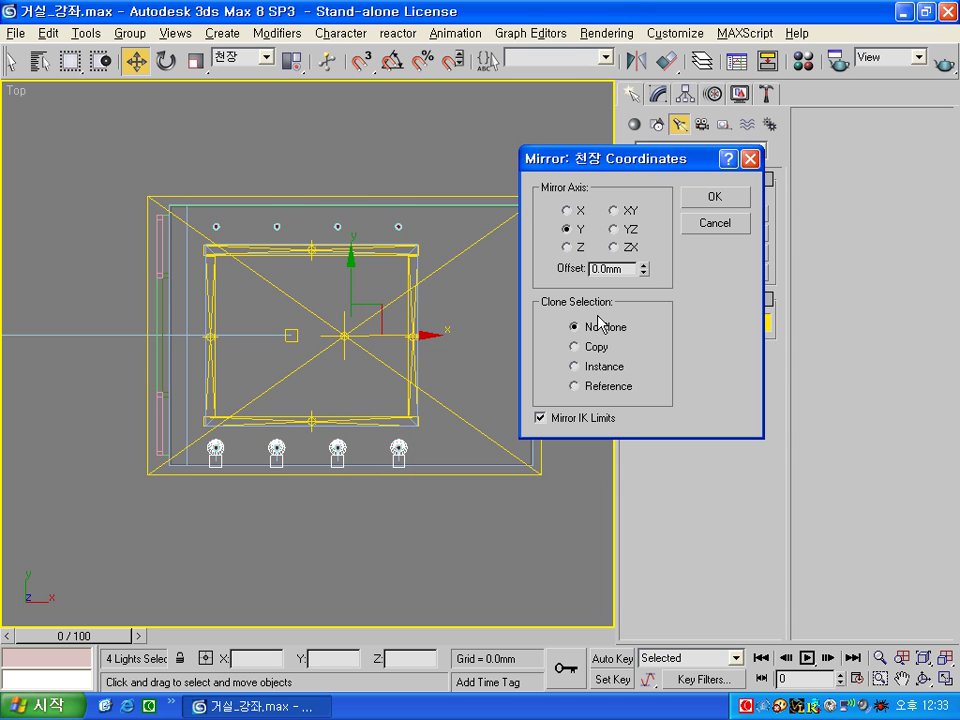
click(596, 368)
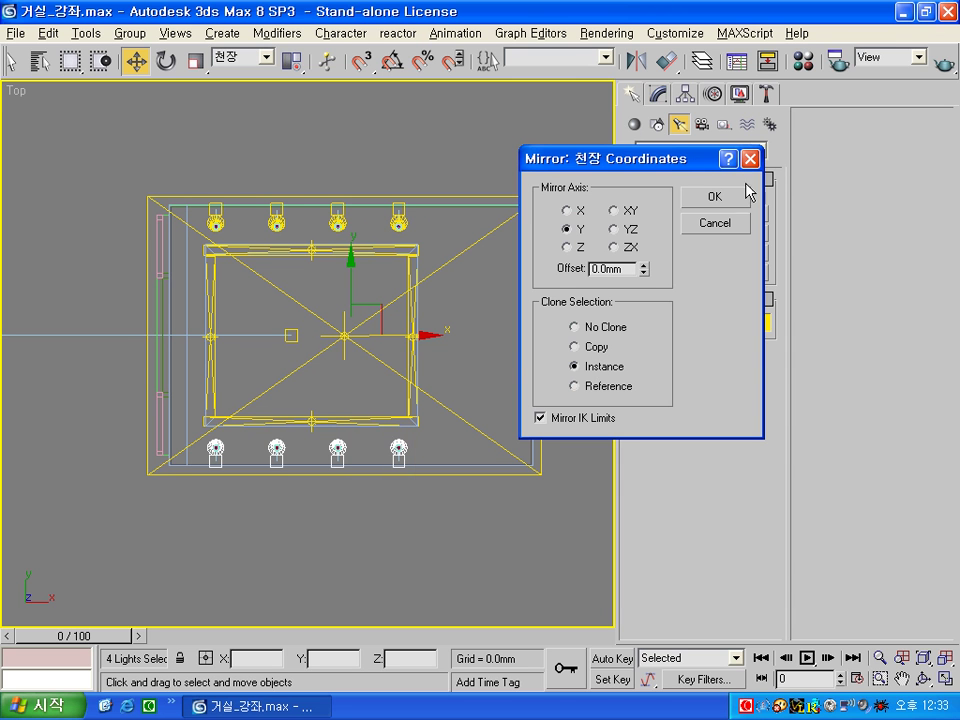
click(715, 196)
Clear the selection and restore the four viewports with the camera view active.
click(528, 560)
key(alt+w)
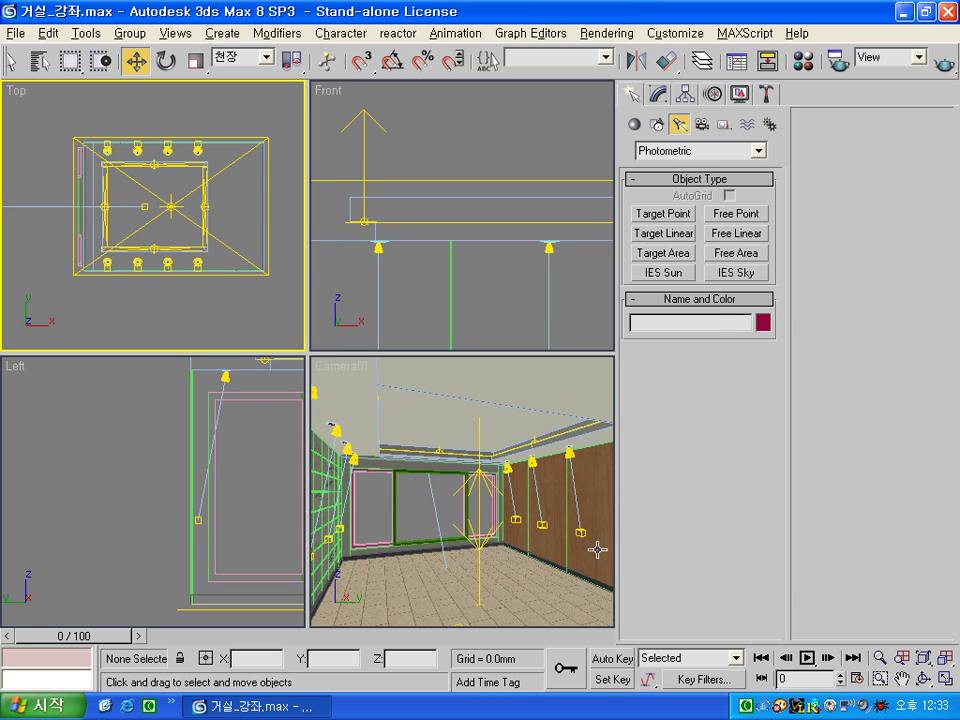
right_click(417, 525)
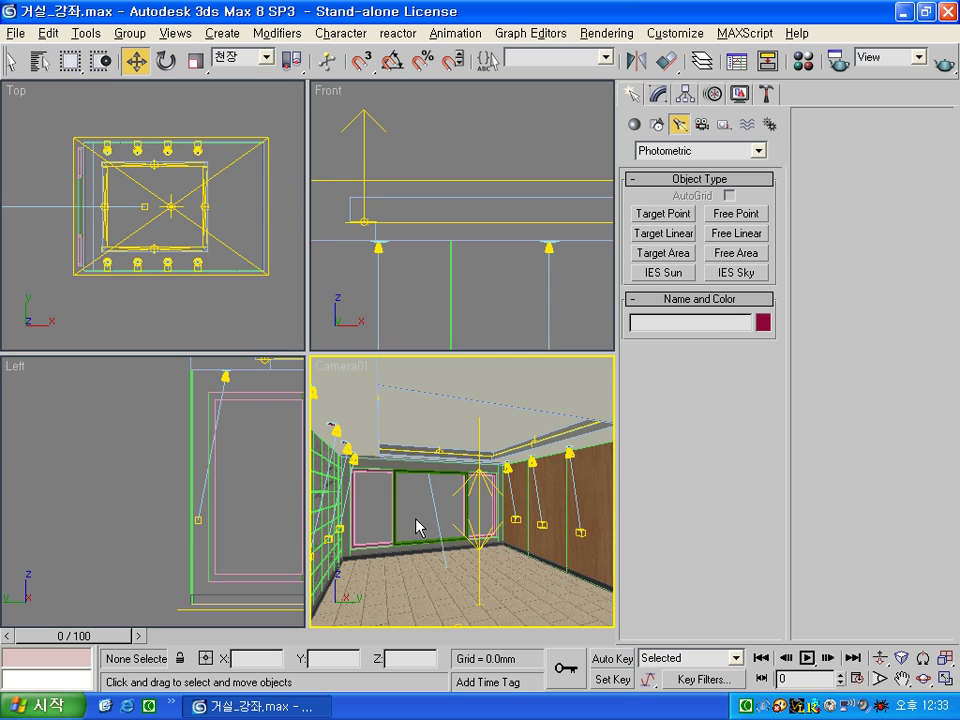